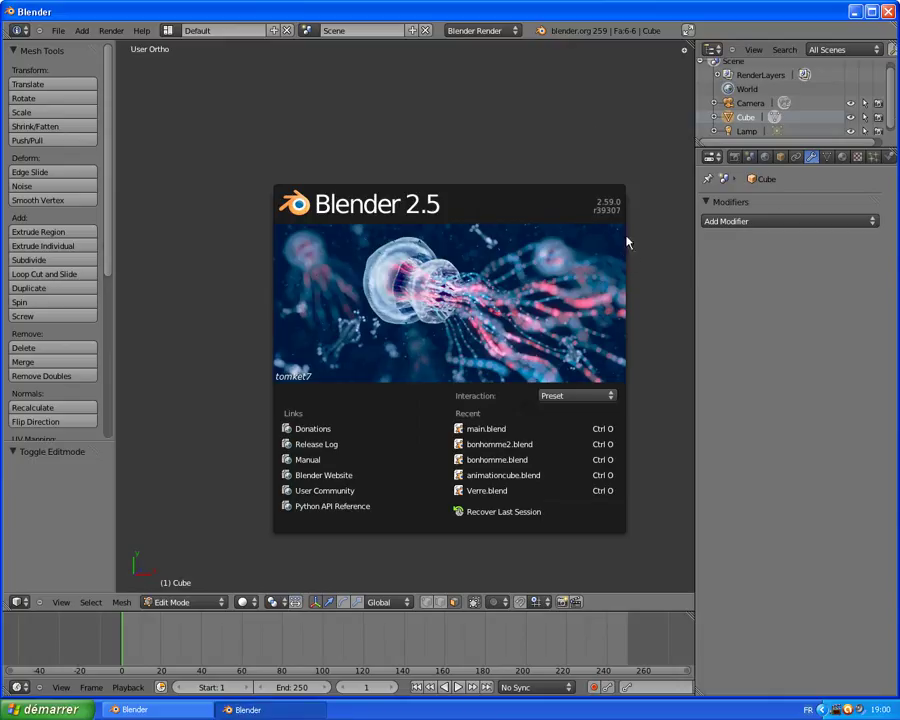
- Dismiss the splash screen, maximize the window and show the cube in the top orthographic view
click(251, 348)
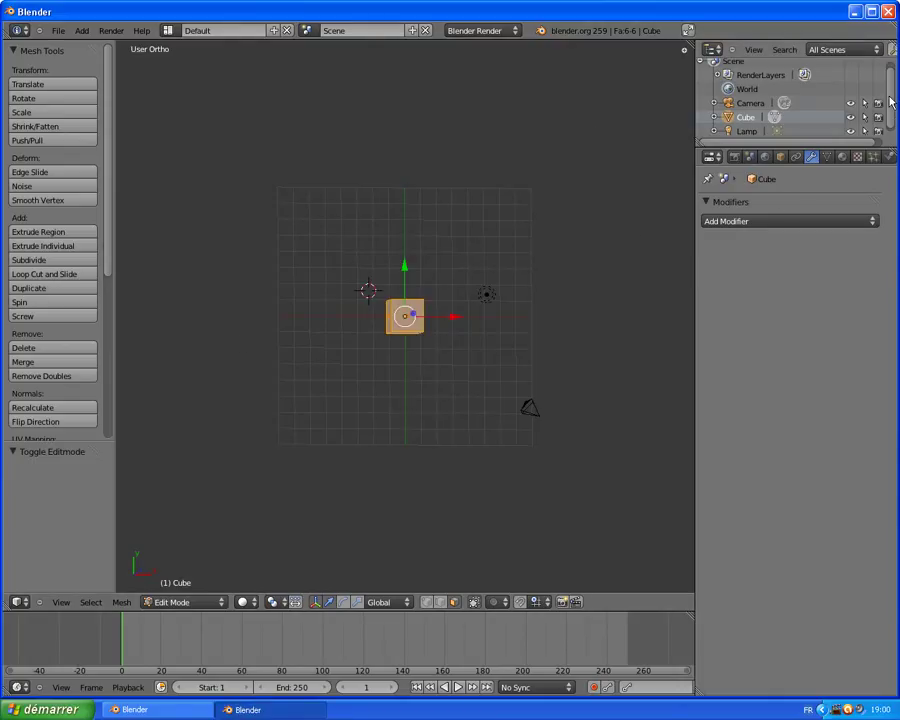
click(871, 12)
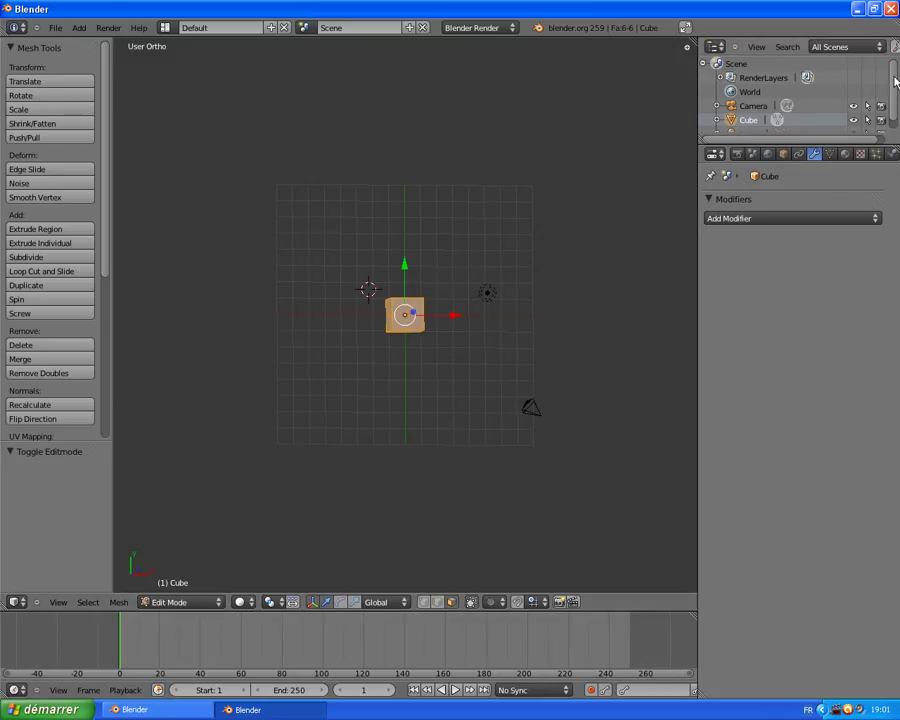
scroll(897, 105, up, 1)
scroll(418, 320, up, 4)
scroll(424, 323, up, 2)
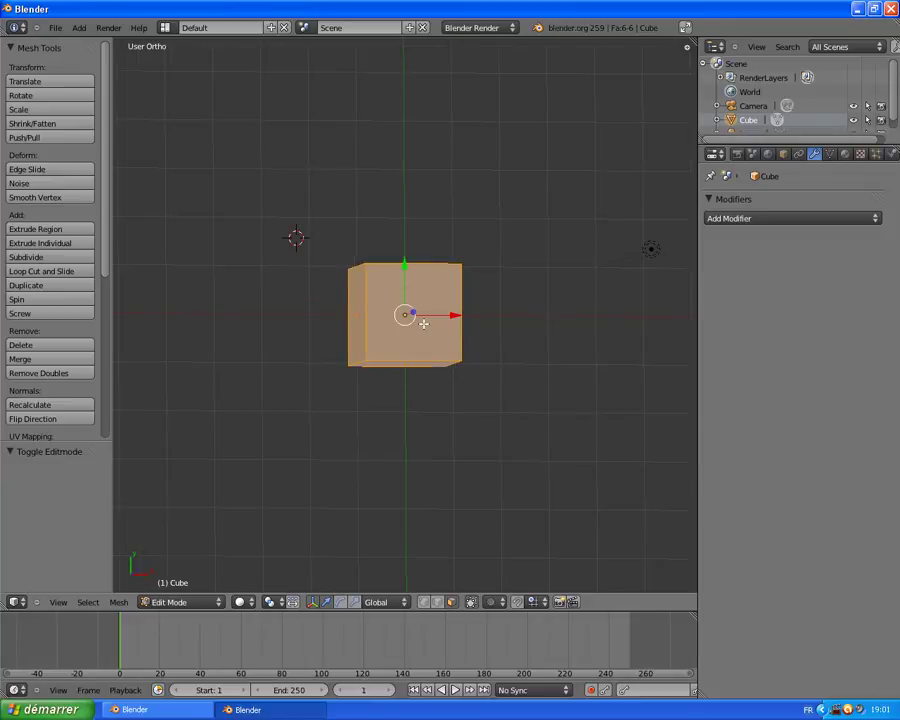
scroll(421, 320, down, 4)
scroll(421, 320, up, 3)
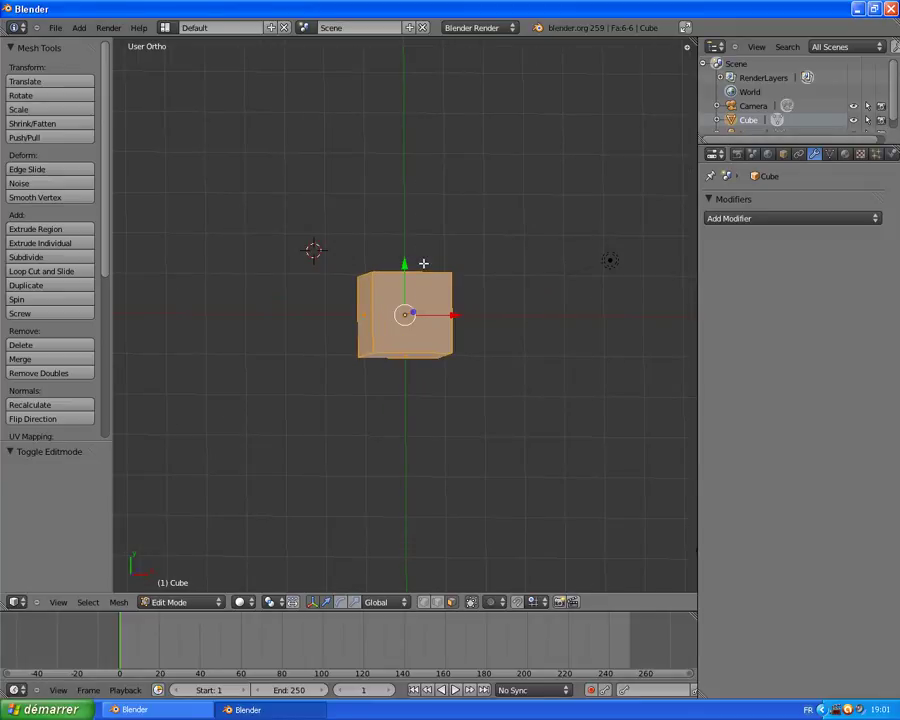
key(KP_7)
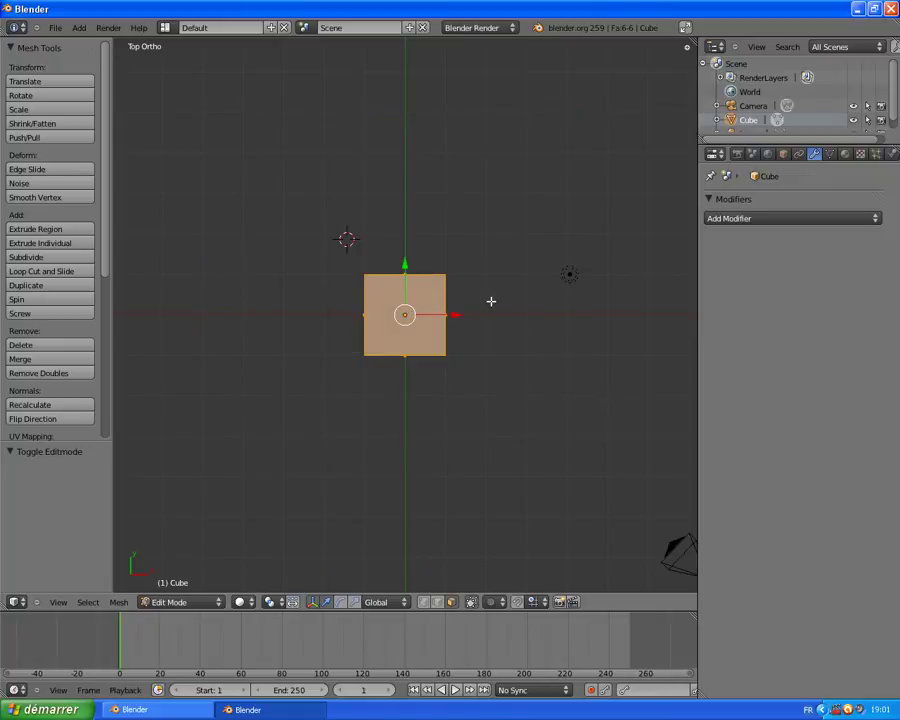
- Deselect everything, select the cube's +X side face in face select mode and return to the top view
middle_drag(490, 300, 466, 287)
key(a)
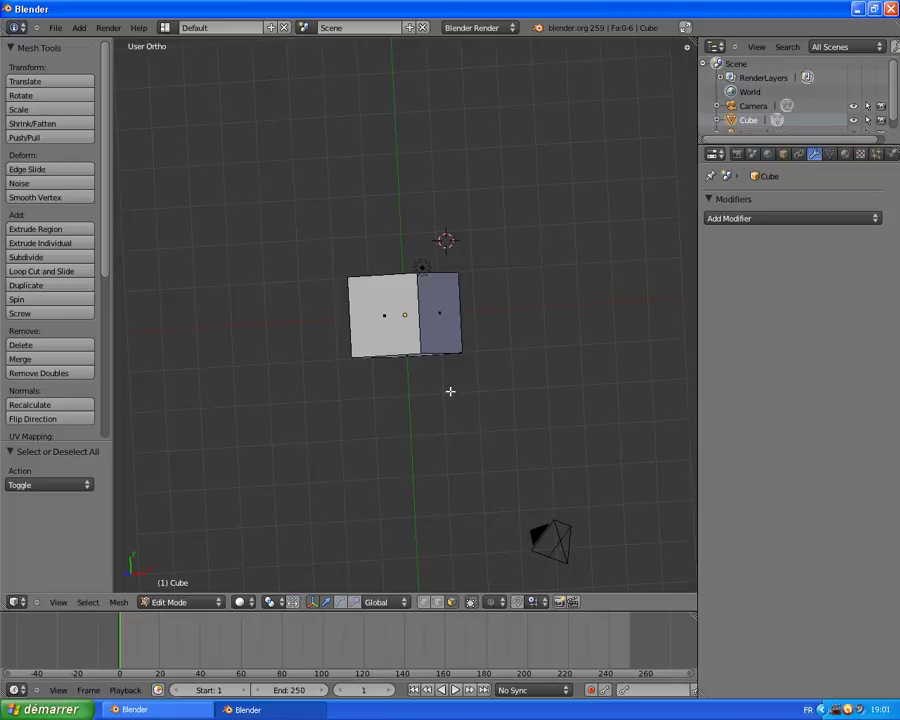
key(ctrl+Tab)
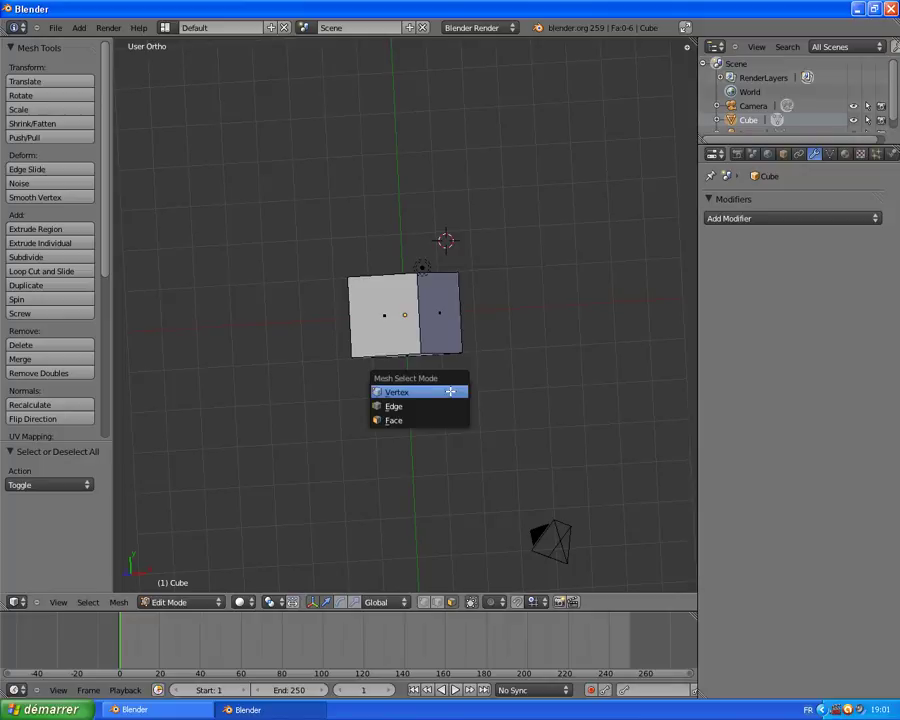
click(406, 420)
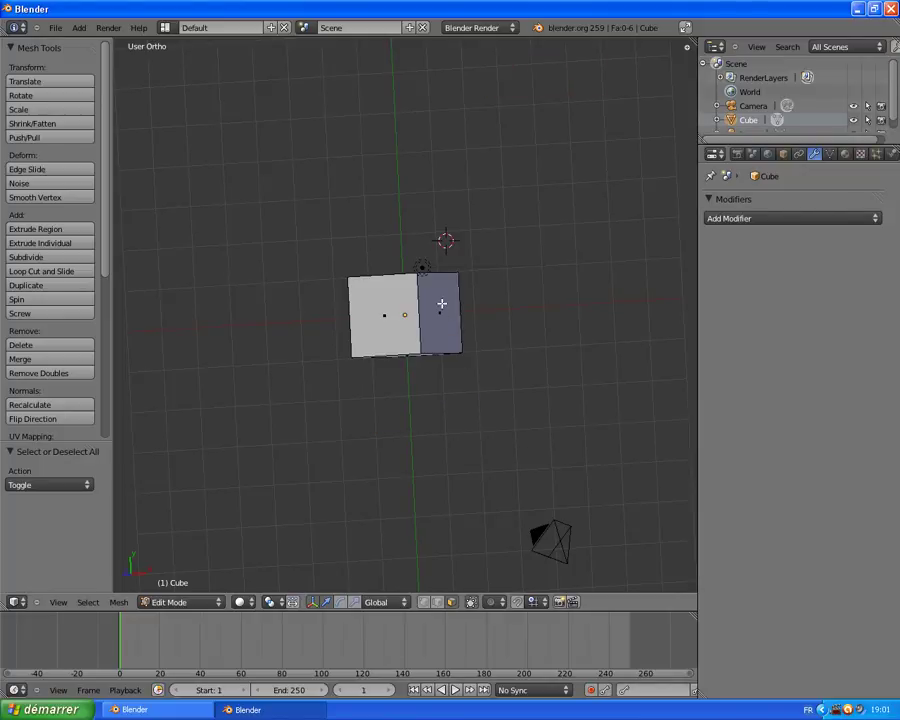
right_click(440, 305)
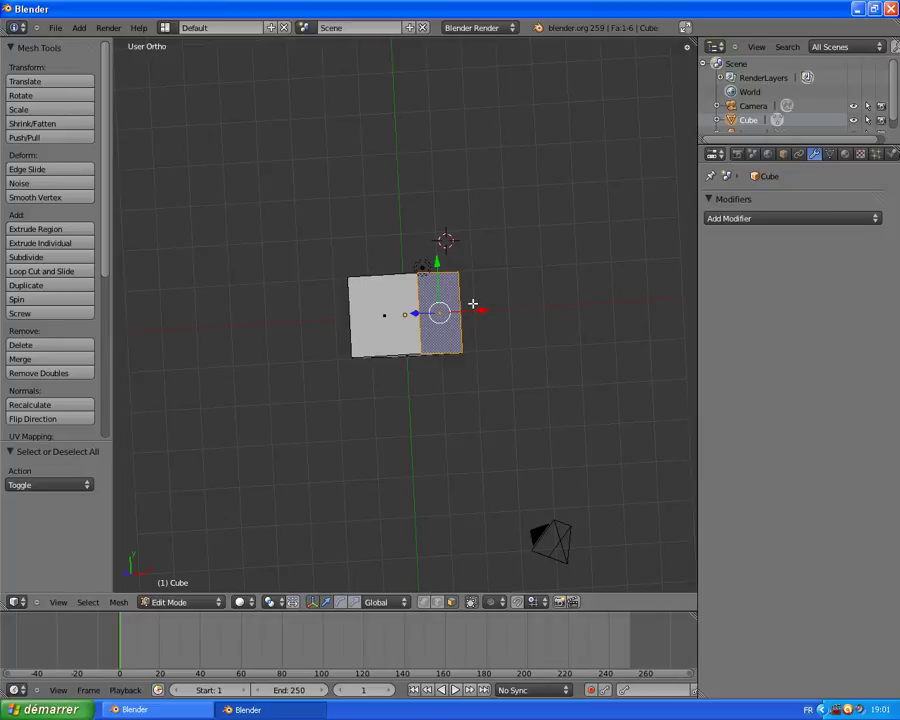
key(KP_7)
key(e)
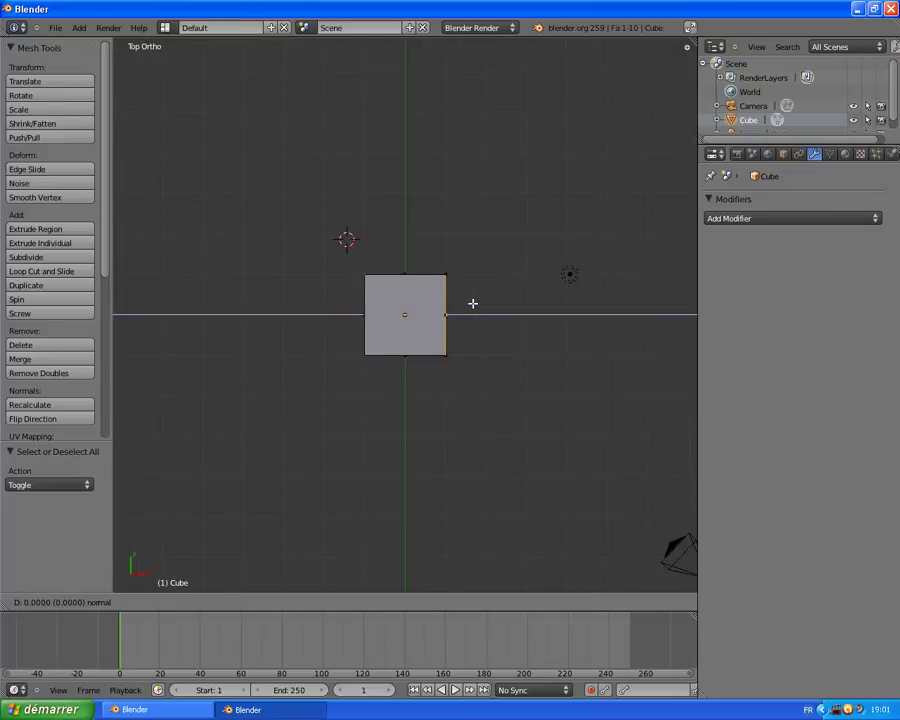
click(541, 300)
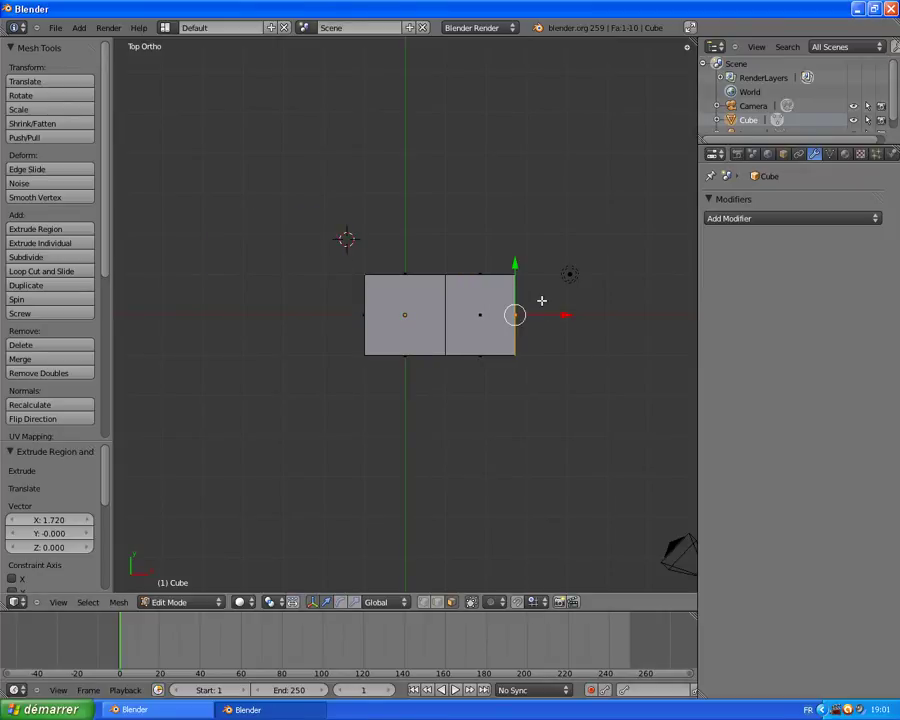
key(ctrl+z)
- Extrude the +X face three times by 2 units each to form a row of four blocks
key(e)
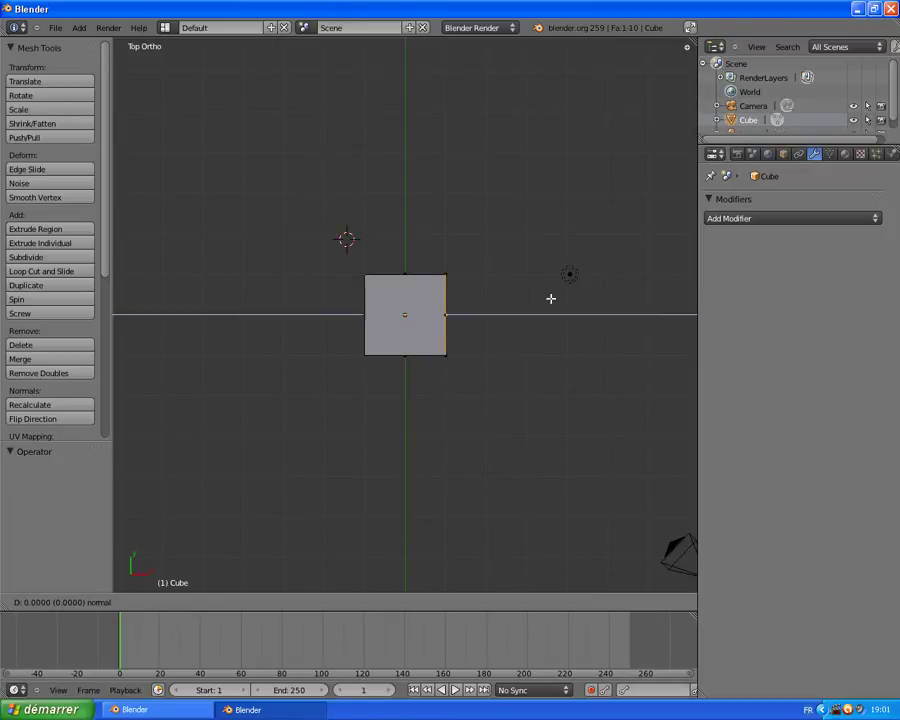
key(Return)
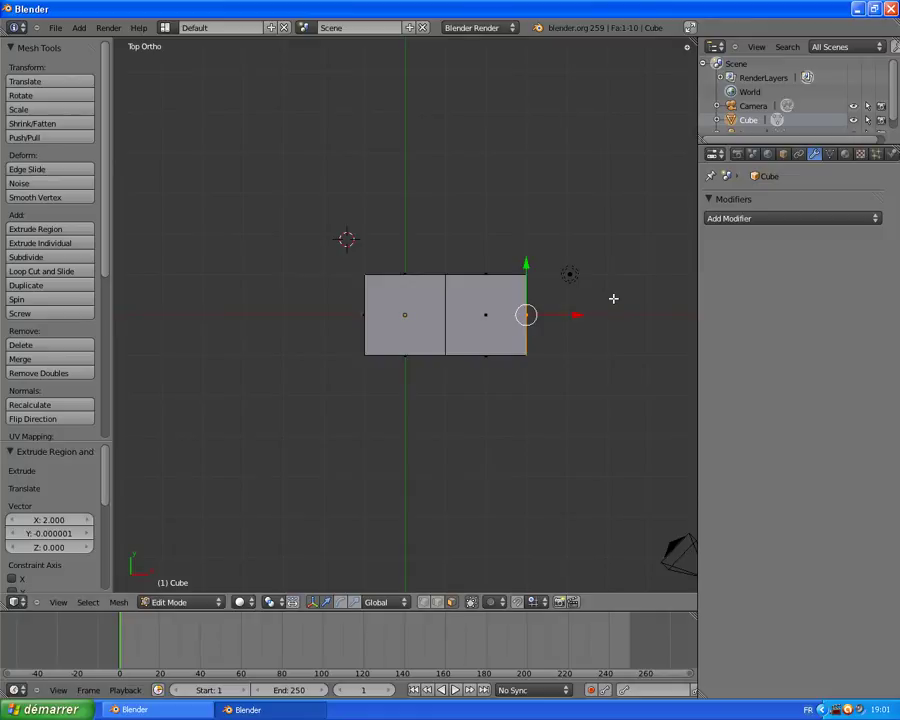
key(e)
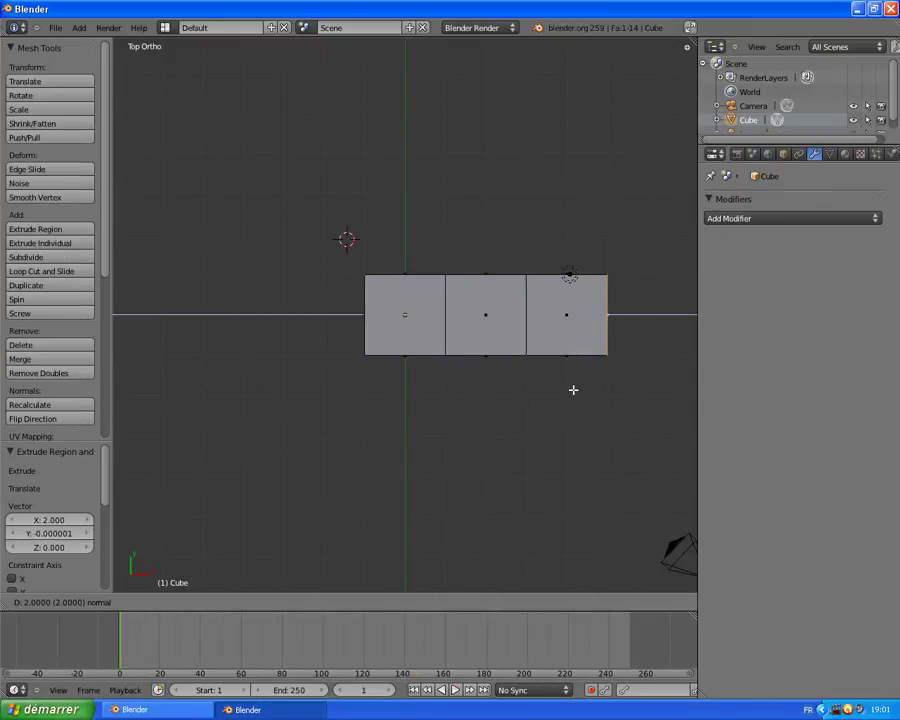
click(573, 390)
key(e)
click(656, 386)
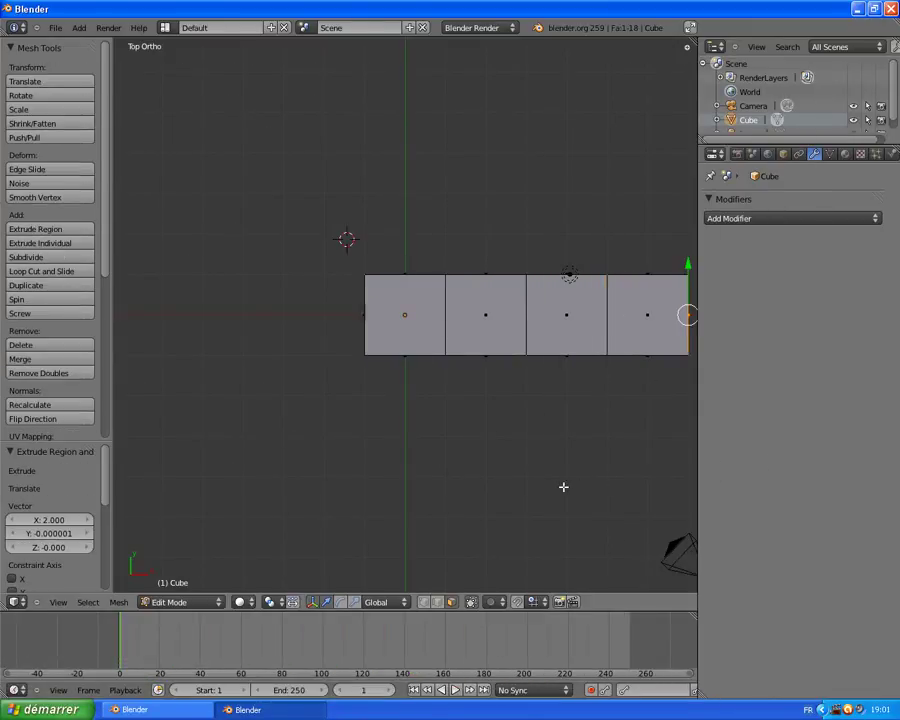
- Move the whole row of blocks about -4.08 along X and, in two moves, about -2.02 and -5.01 along Y
key(a)
key(a)
drag(531, 276, 527, 357)
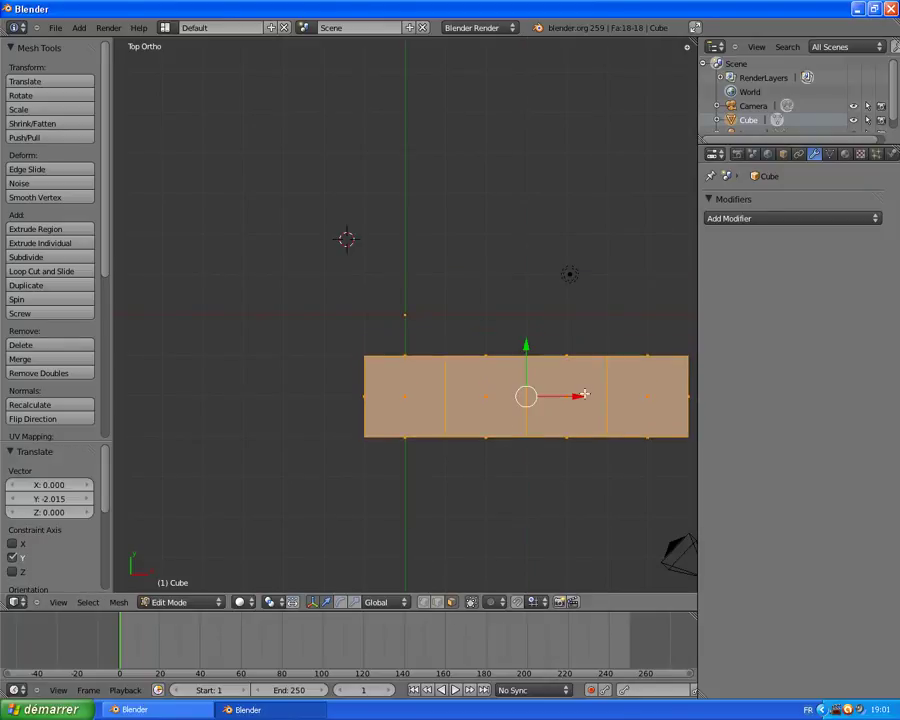
drag(566, 397, 416, 421)
scroll(416, 421, down, 3)
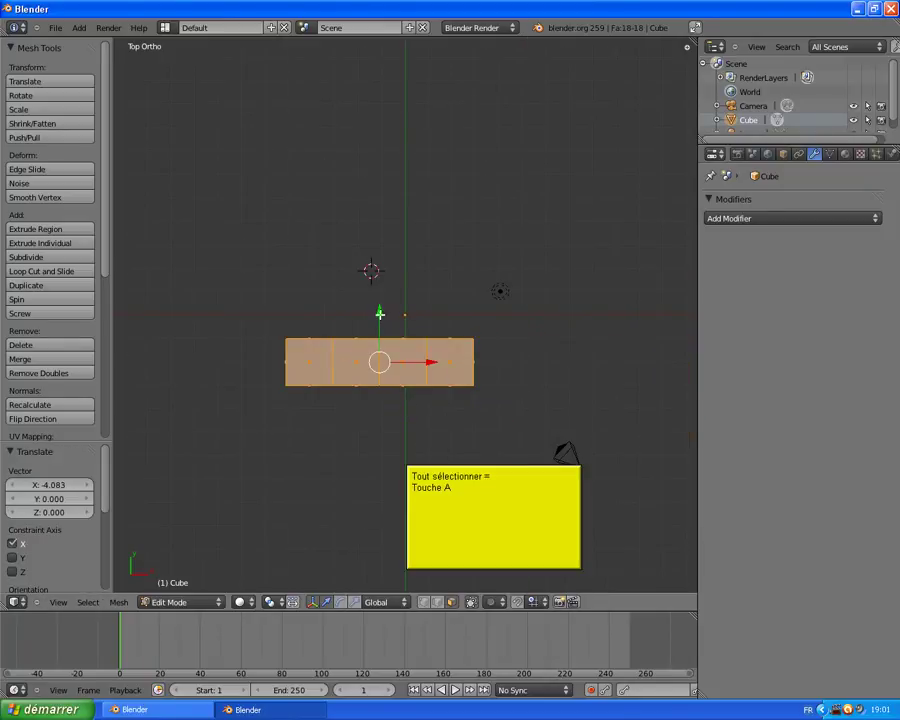
drag(379, 313, 372, 431)
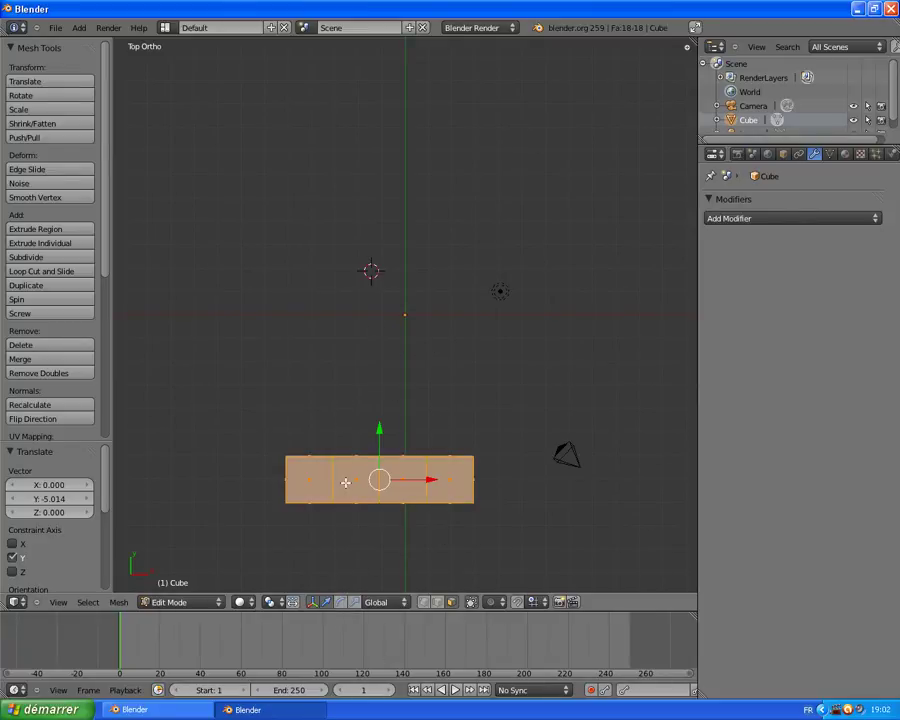
- Deselect everything and select the four faces on the +Y side of the block row
key(a)
middle_drag(357, 437, 352, 476)
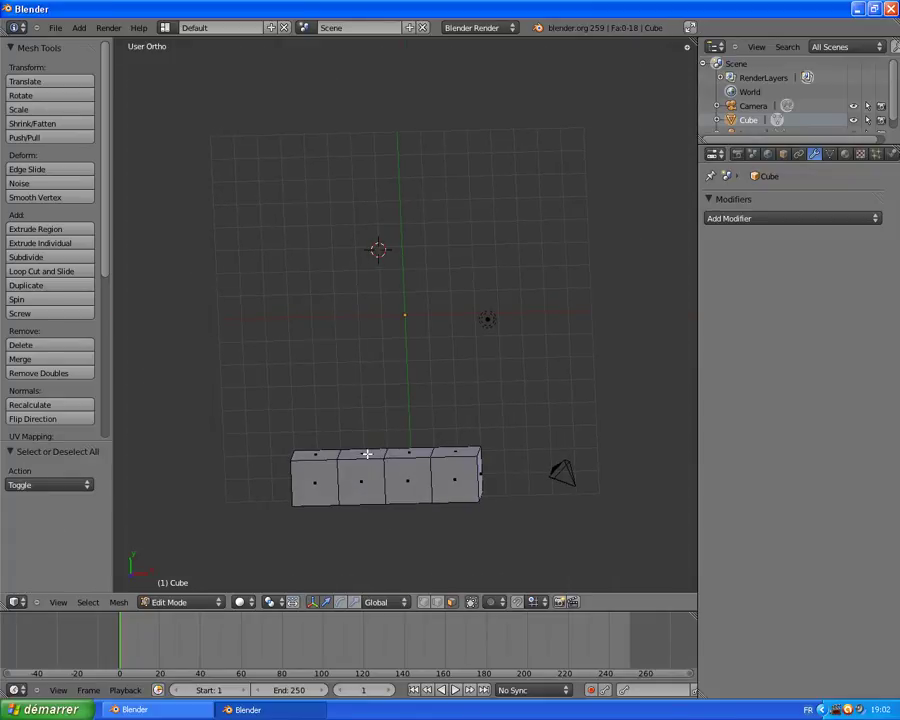
right_click(321, 455)
shift+right_click(362, 453)
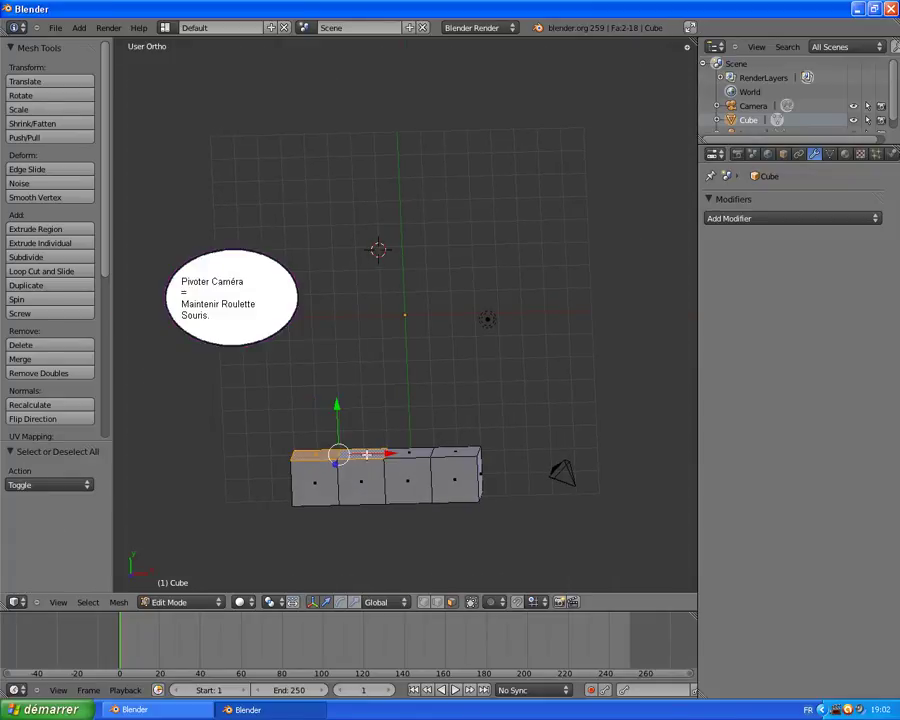
shift+right_click(408, 453)
shift+right_click(453, 454)
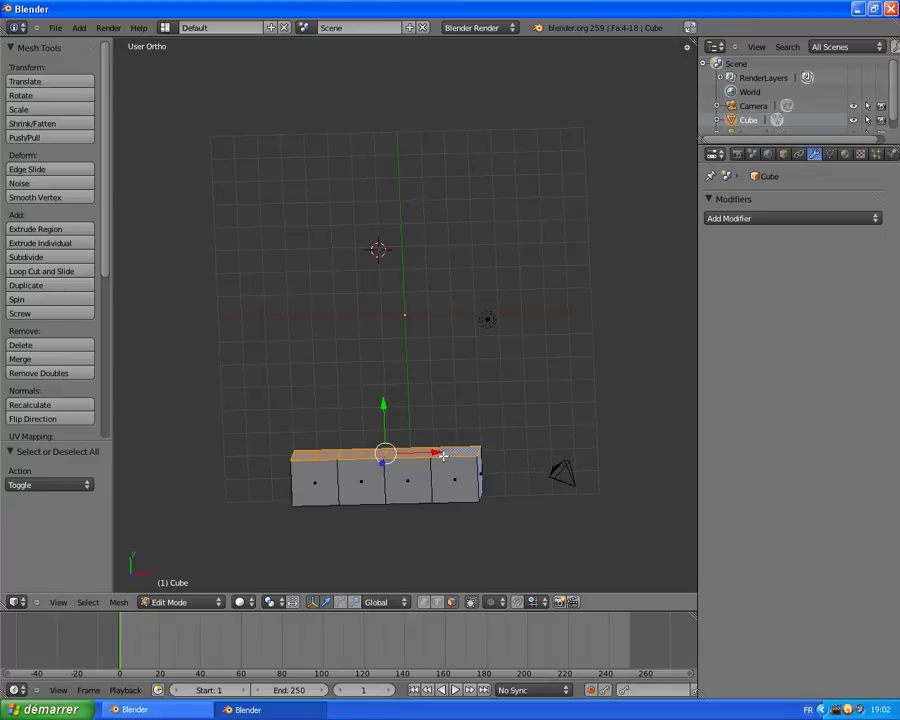
- Extrude the four selected +Y faces four times by 2 units each to form a grid of five rows
middle_drag(442, 455, 444, 414)
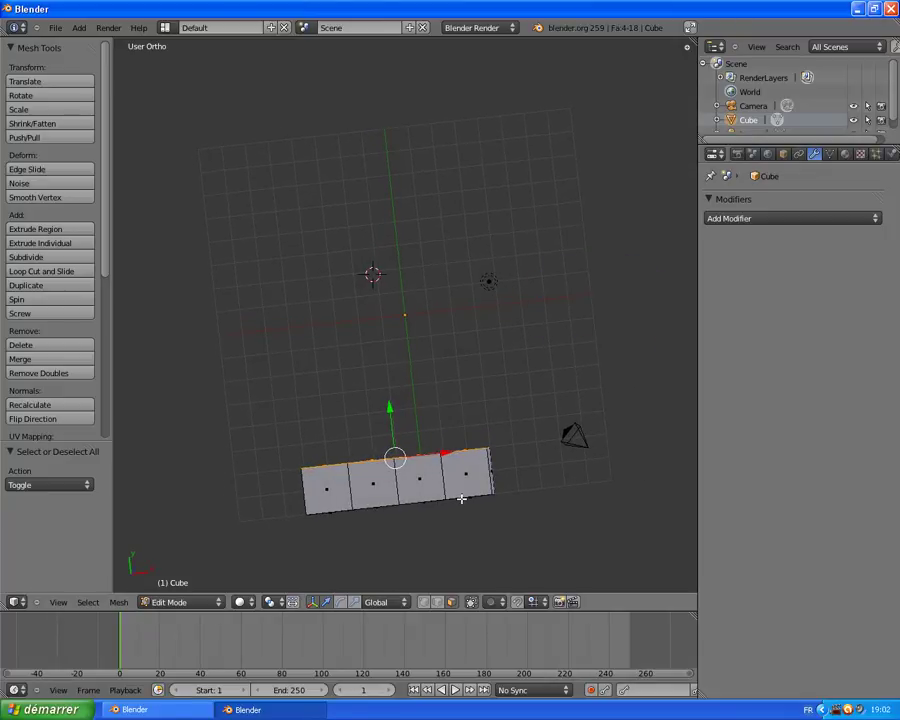
key(e)
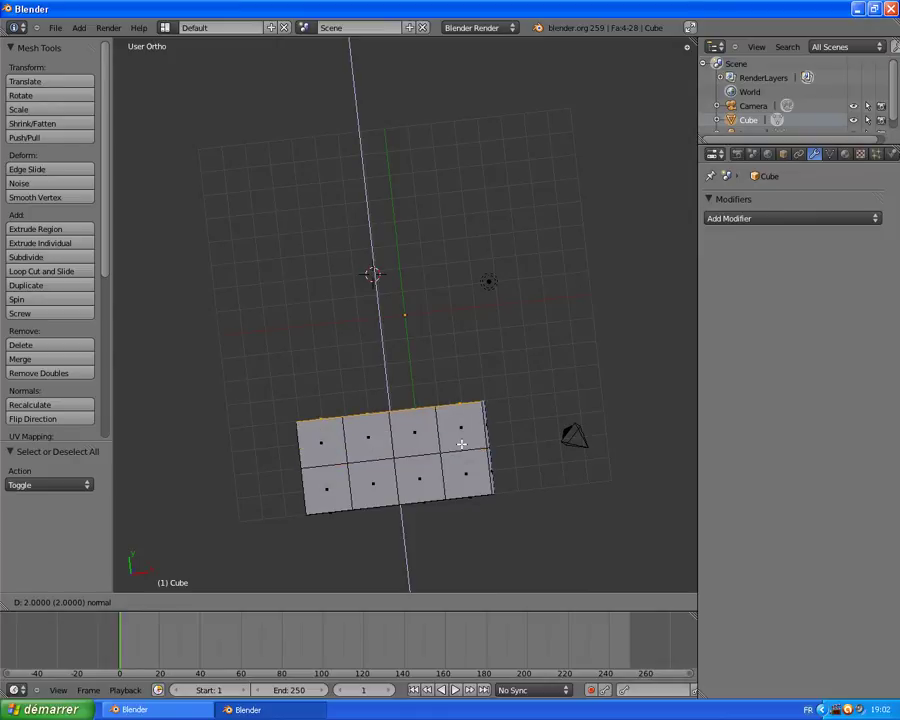
click(461, 443)
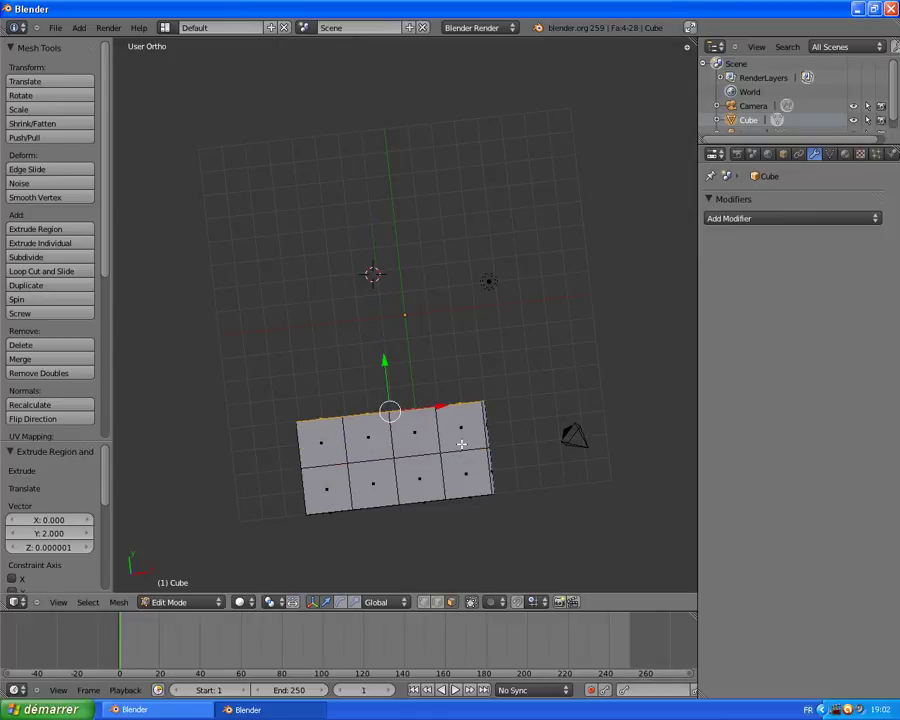
key(e)
click(470, 394)
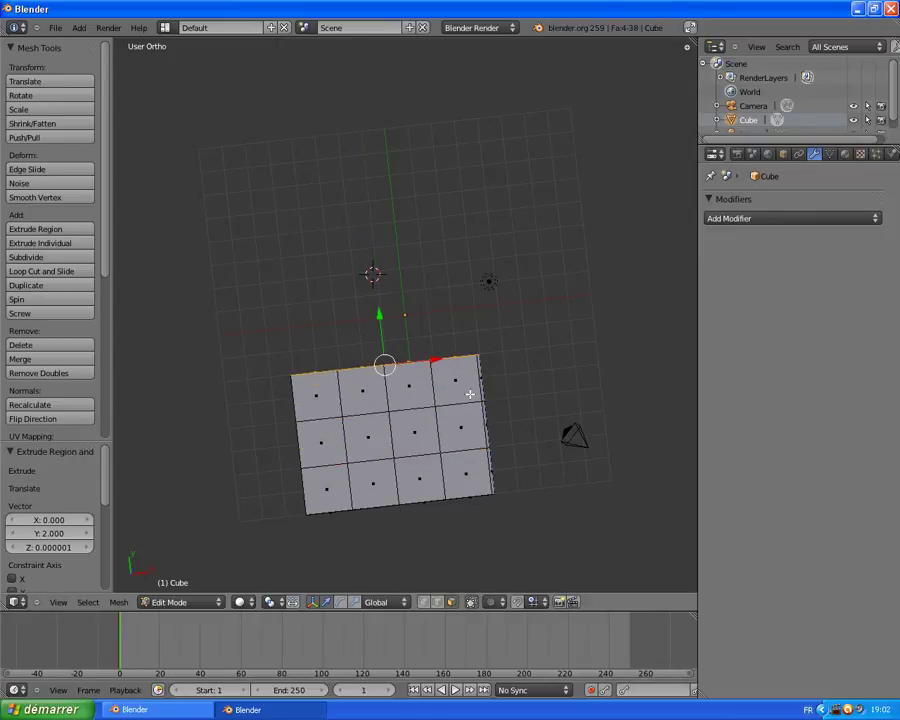
key(e)
click(471, 344)
key(e)
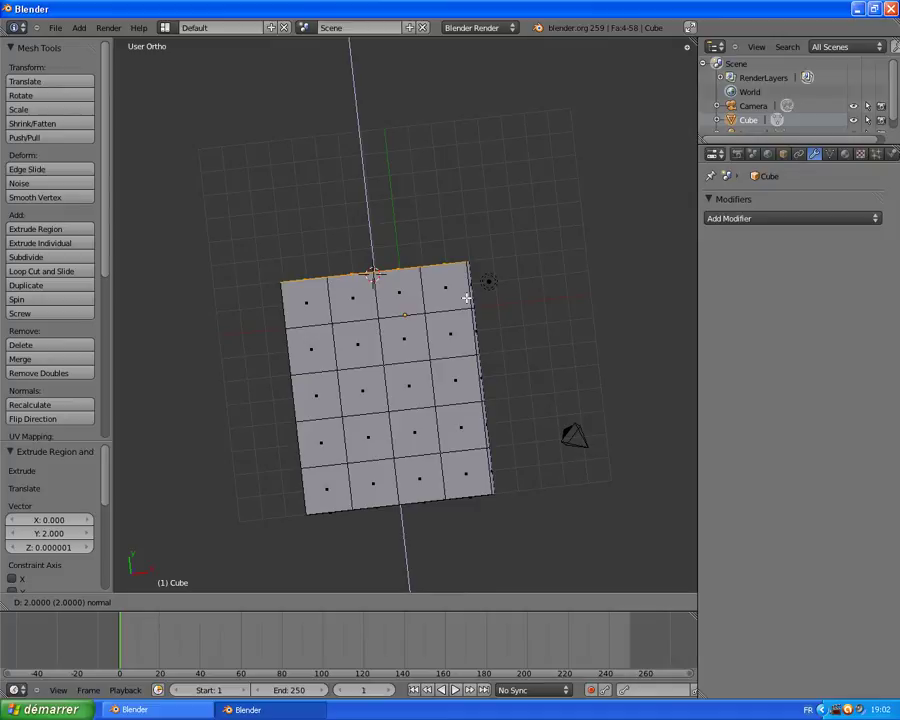
click(466, 297)
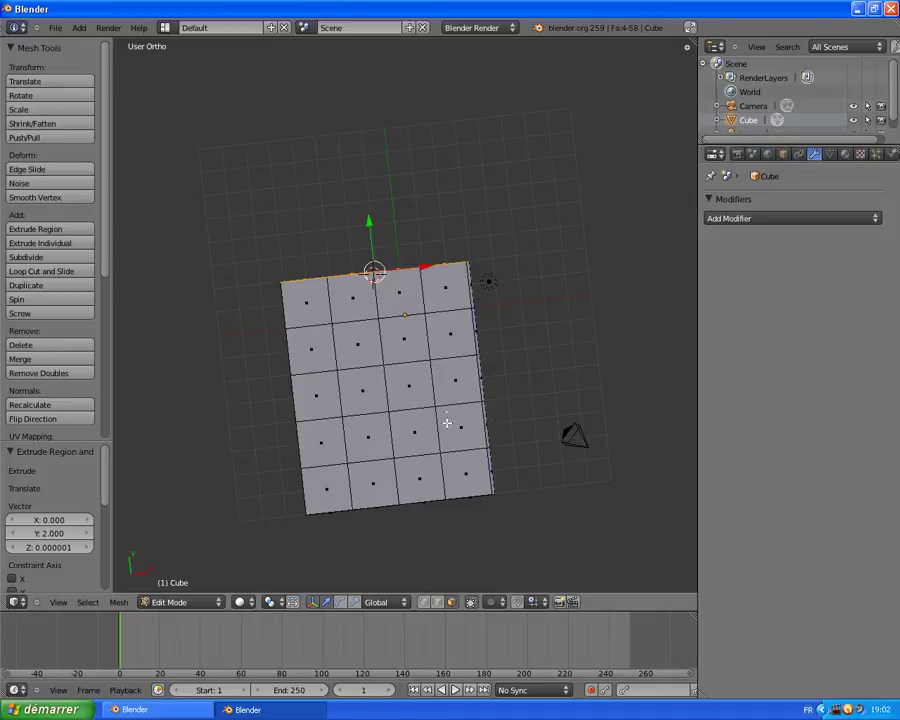
- Switch the mesh to edge select mode and deselect everything
key(KP_7)
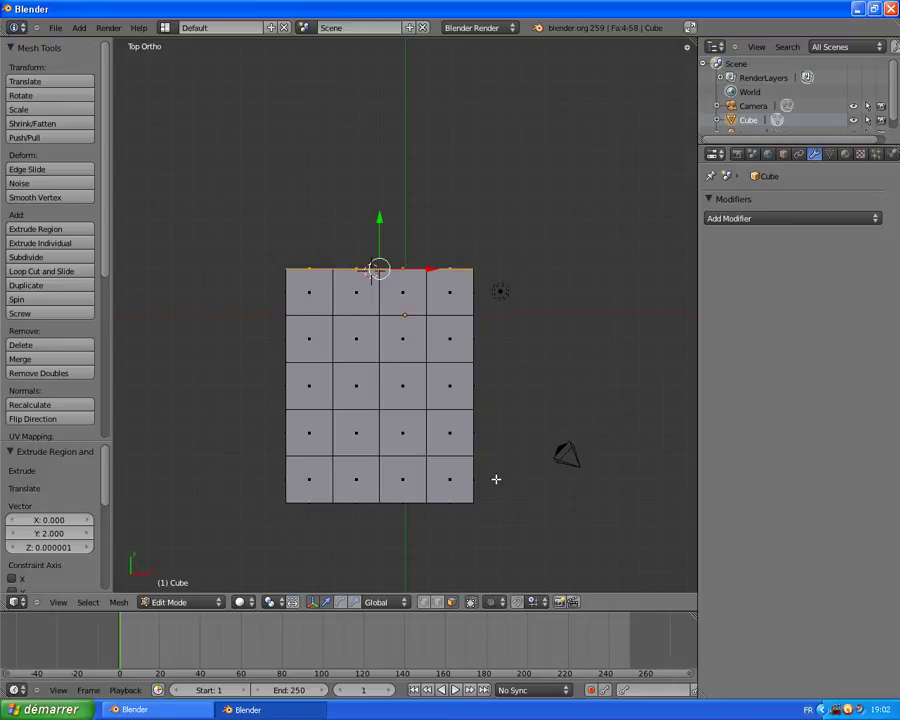
scroll(496, 478, down, 1)
scroll(472, 412, up, 2)
scroll(472, 412, down, 2)
scroll(460, 378, up, 5)
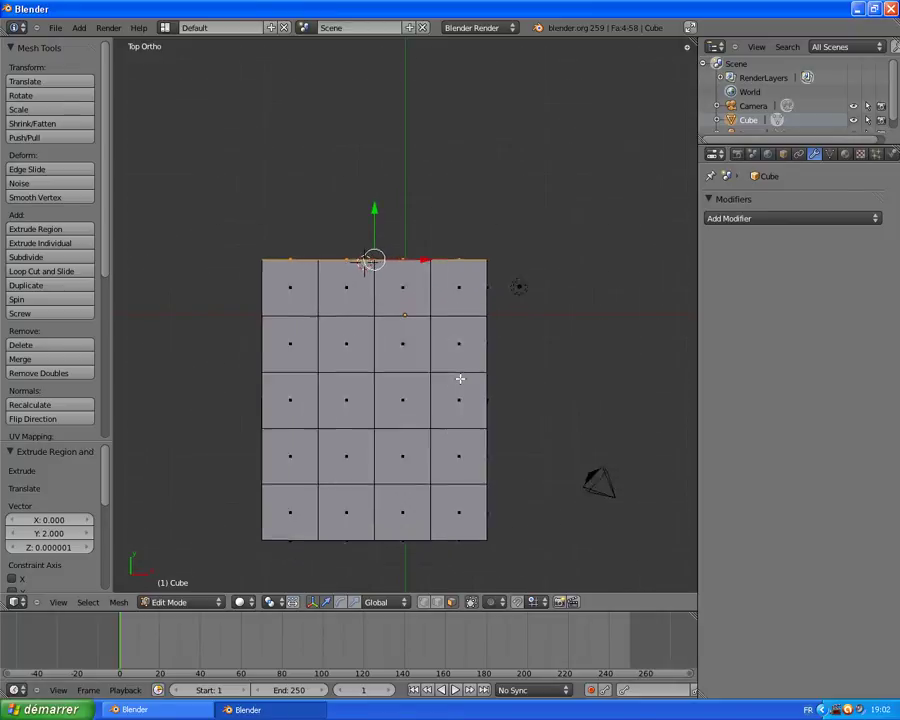
scroll(460, 378, down, 3)
key(ctrl+Tab)
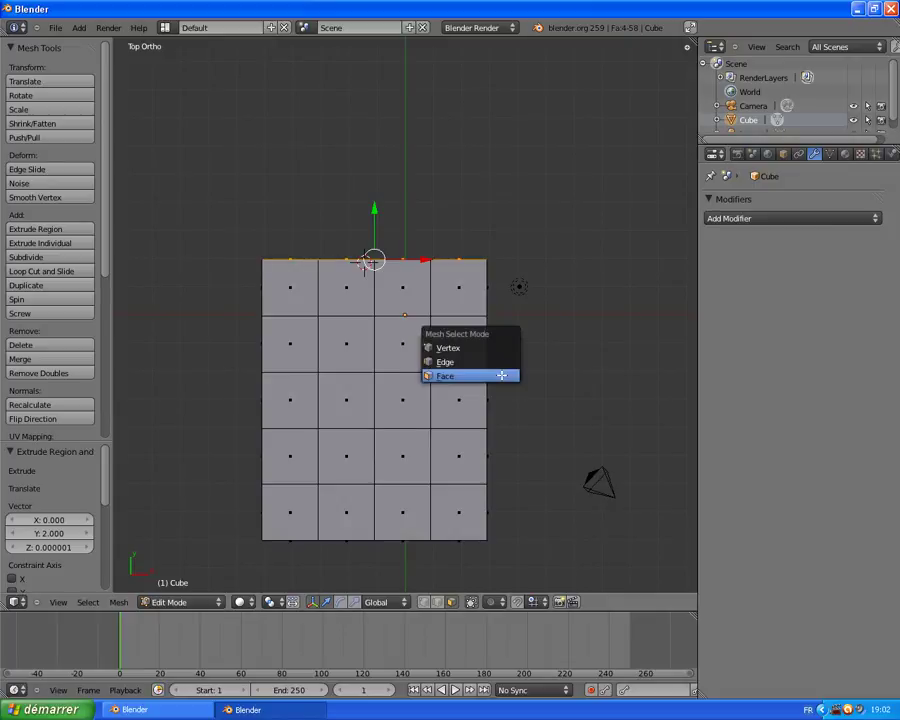
click(470, 361)
middle_drag(470, 361, 420, 300)
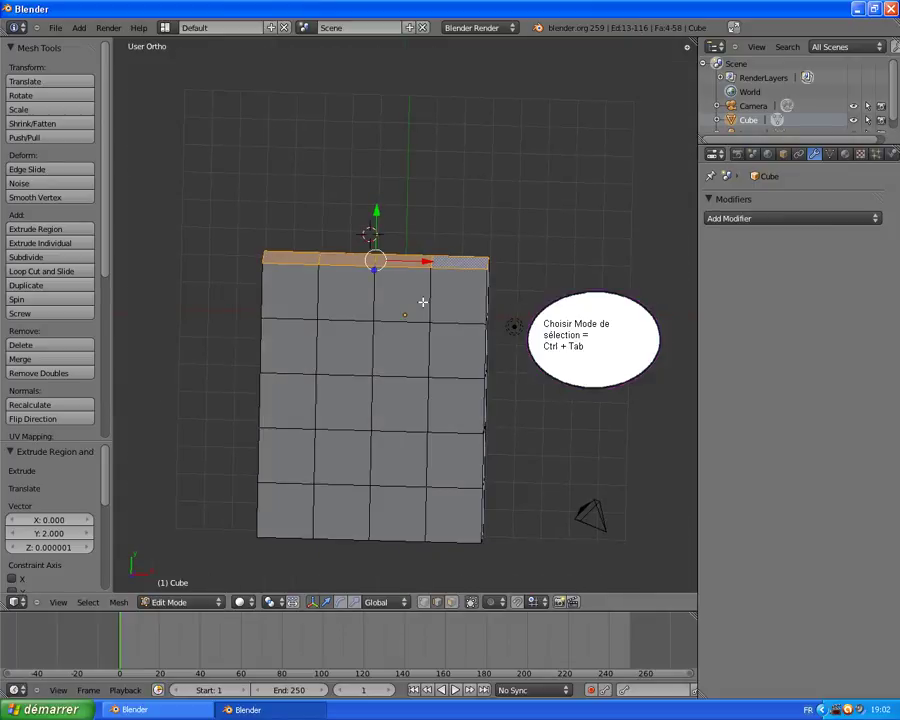
key(a)
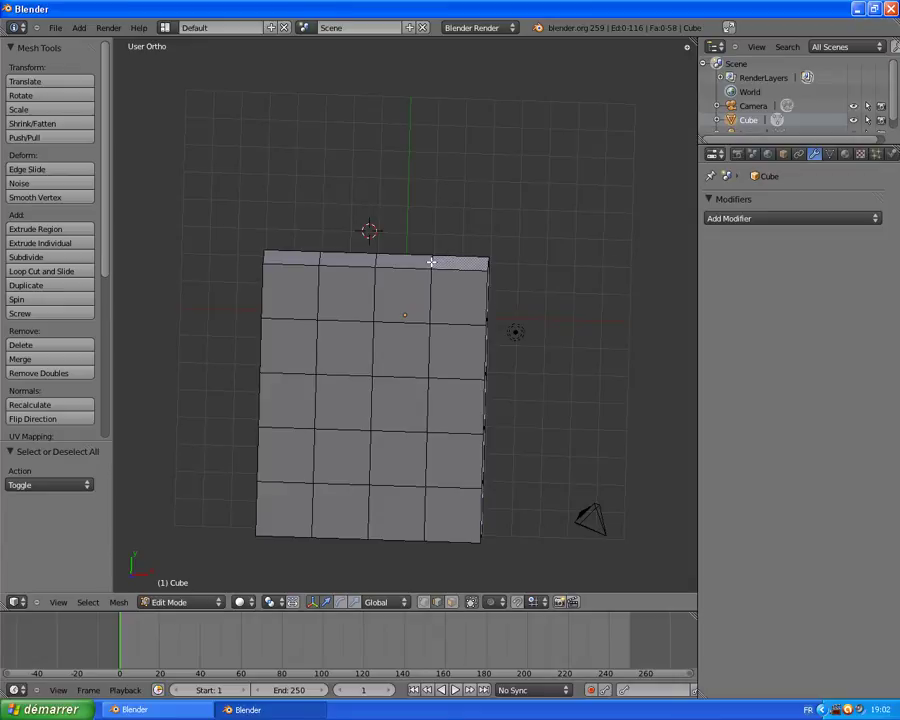
- Select the vertical edge between the first two blocks from the -X corner on the +Y side and move it about -0.116 along Y
right_click(319, 256)
scroll(319, 255, up, 2)
scroll(319, 256, up, 1)
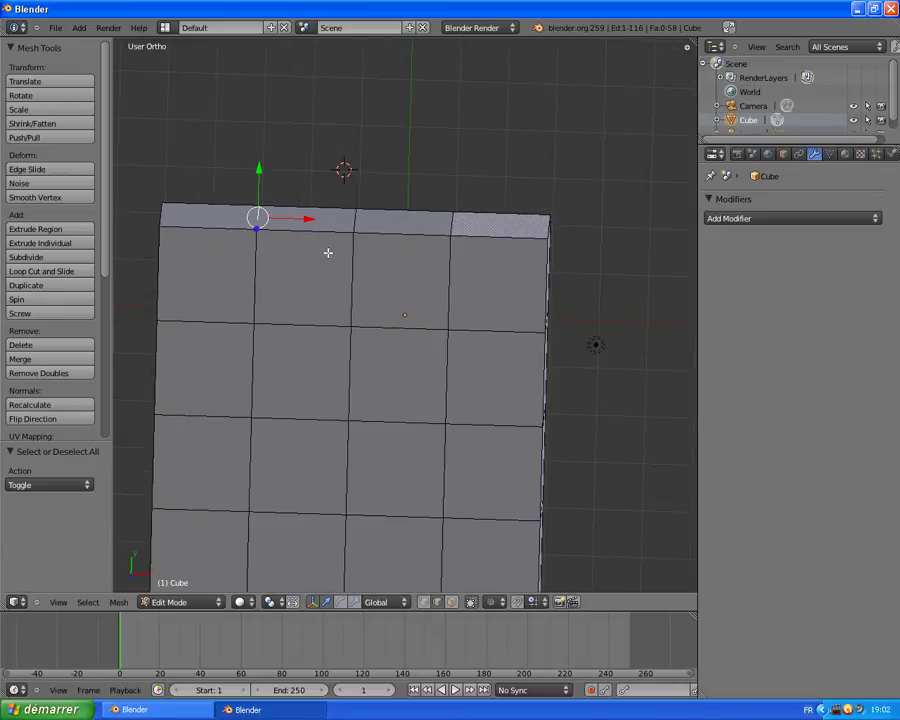
key(KP_7)
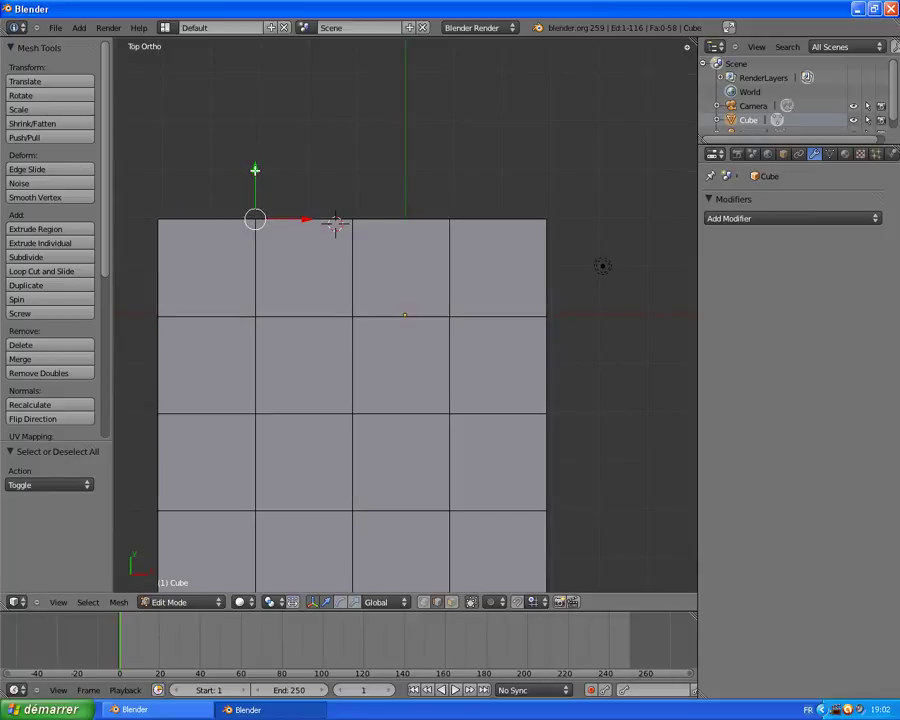
drag(255, 170, 255, 176)
middle_drag(255, 176, 215, 178)
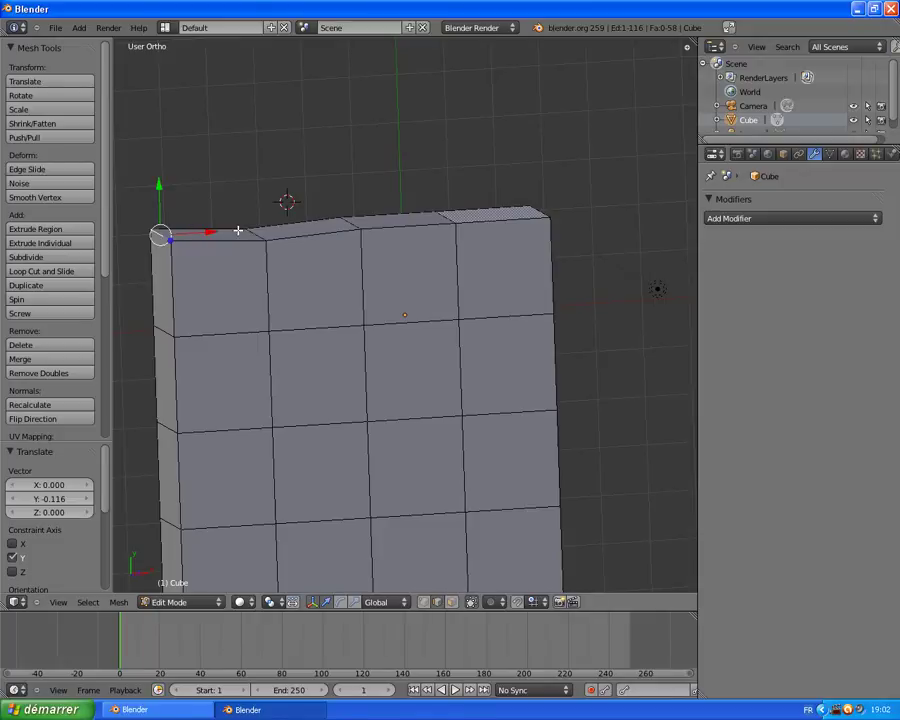
- Move the vertical corner edge at the -X, +Y corner of the block grid about -0.333 along Y
key(KP_7)
key(g)
key(y)
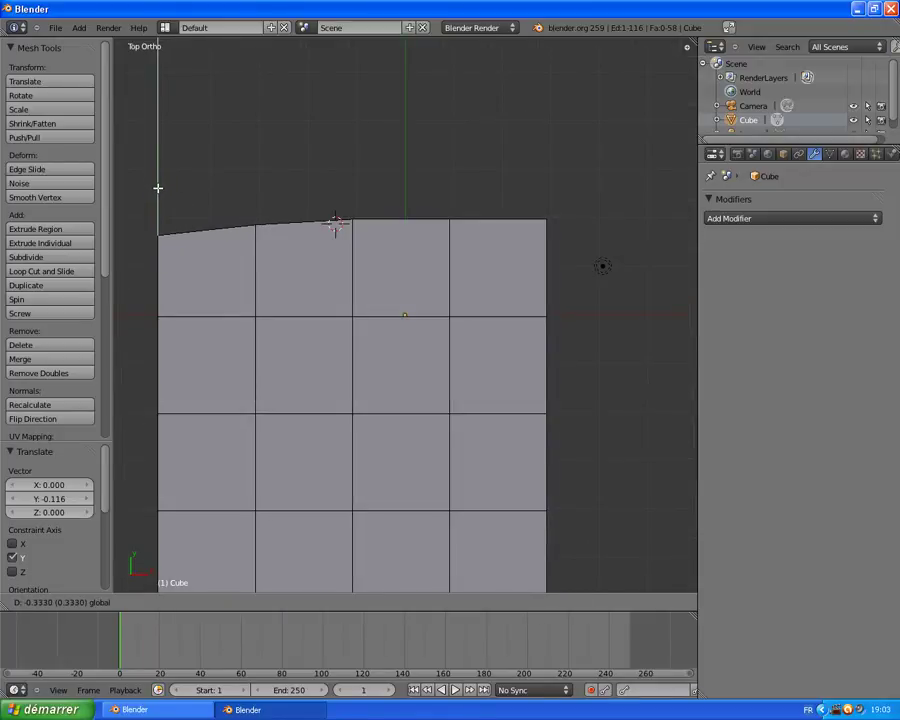
click(158, 188)
- Select the vertical edge between the third and fourth blocks from -X on the +Y side and move it about -0.058 along Y
middle_drag(332, 228, 458, 340)
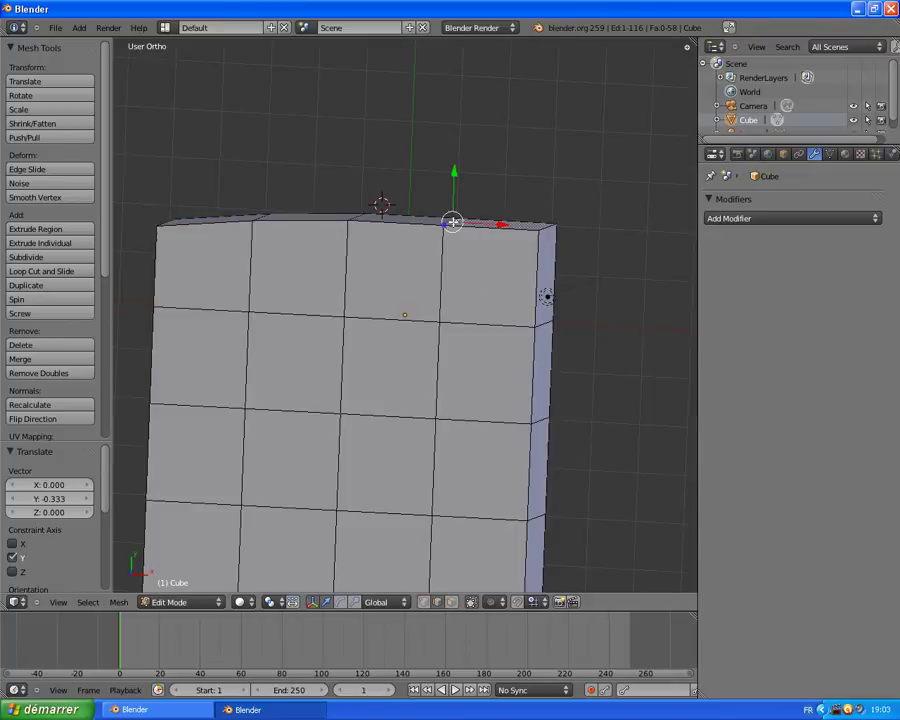
key(KP_7)
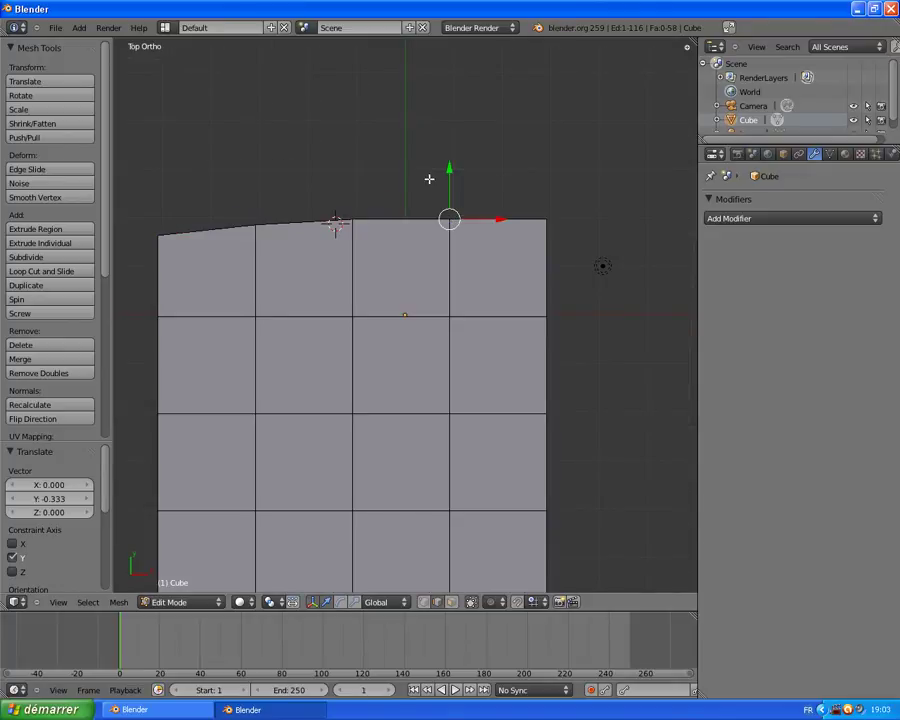
drag(449, 170, 450, 174)
middle_drag(450, 174, 487, 244)
- Select the vertical edge at the +X, +Y corner and move it slightly along -Y to finish the curved end
right_click(548, 228)
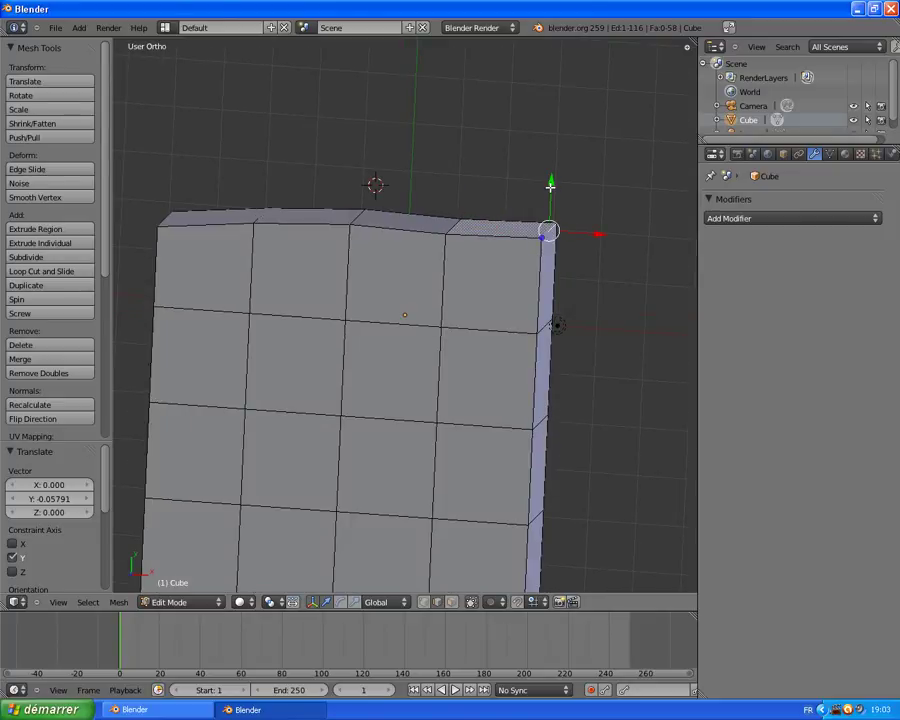
mouse_move(548, 182)
mouse_down()
mouse_move(550, 196)
mouse_move(551, 182)
mouse_up()
key(KP_7)
scroll(332, 373, down, 3)
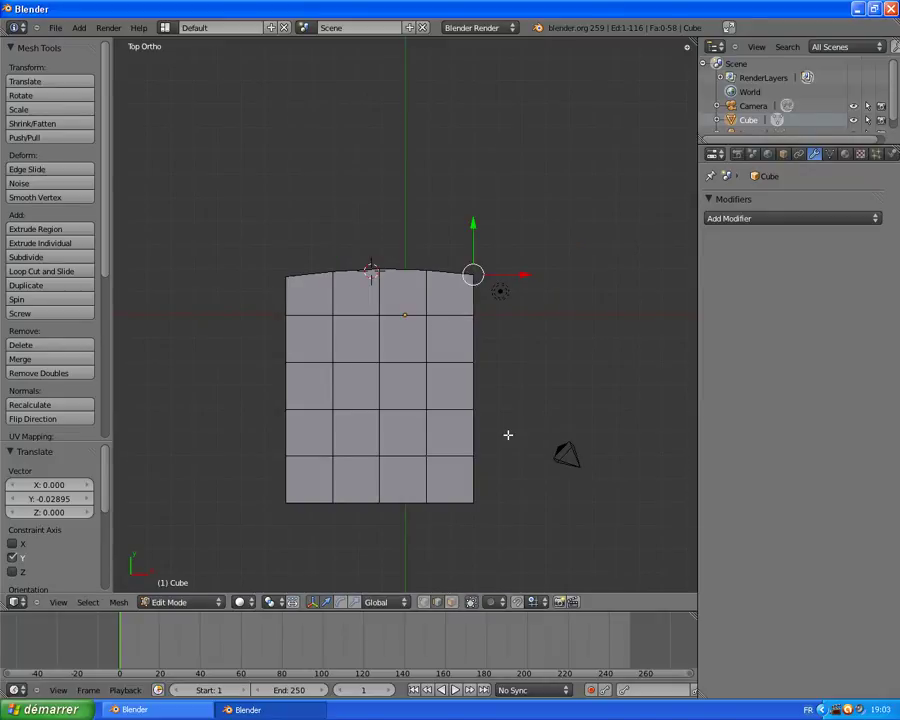
- Select the +X side's vertical edge between the two rows nearest -Y and move it about 2.051 along X and 1.226 along Y
middle_drag(508, 435, 462, 404)
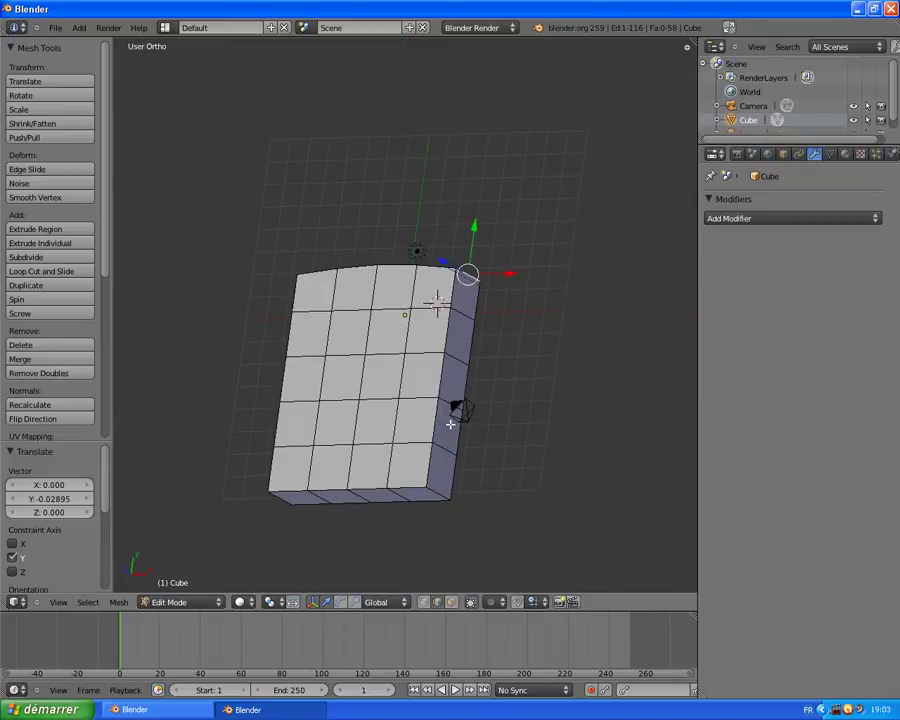
right_click(445, 449)
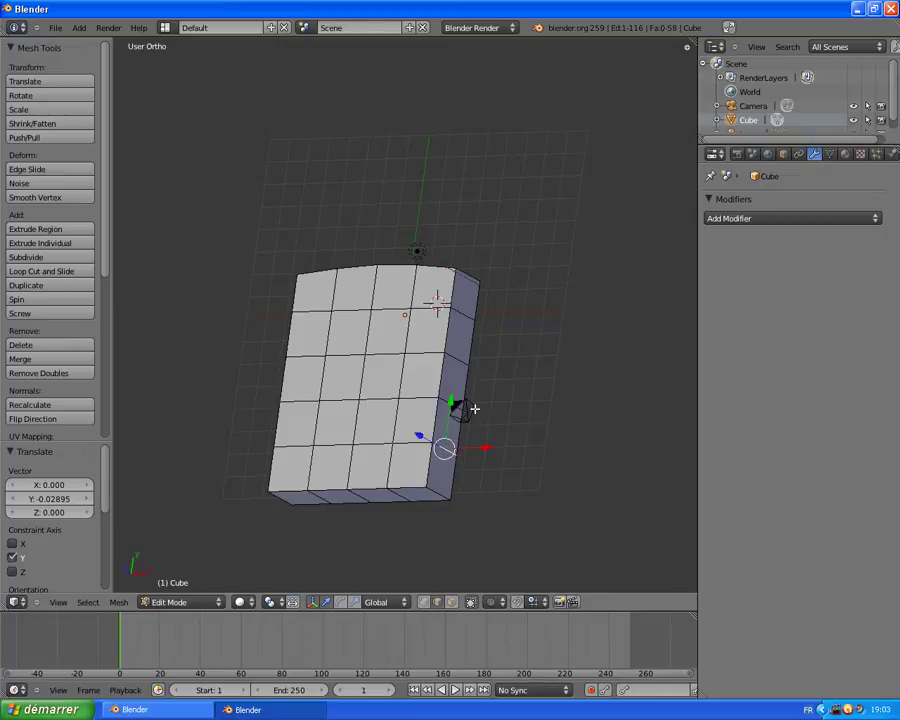
scroll(472, 408, up, 8)
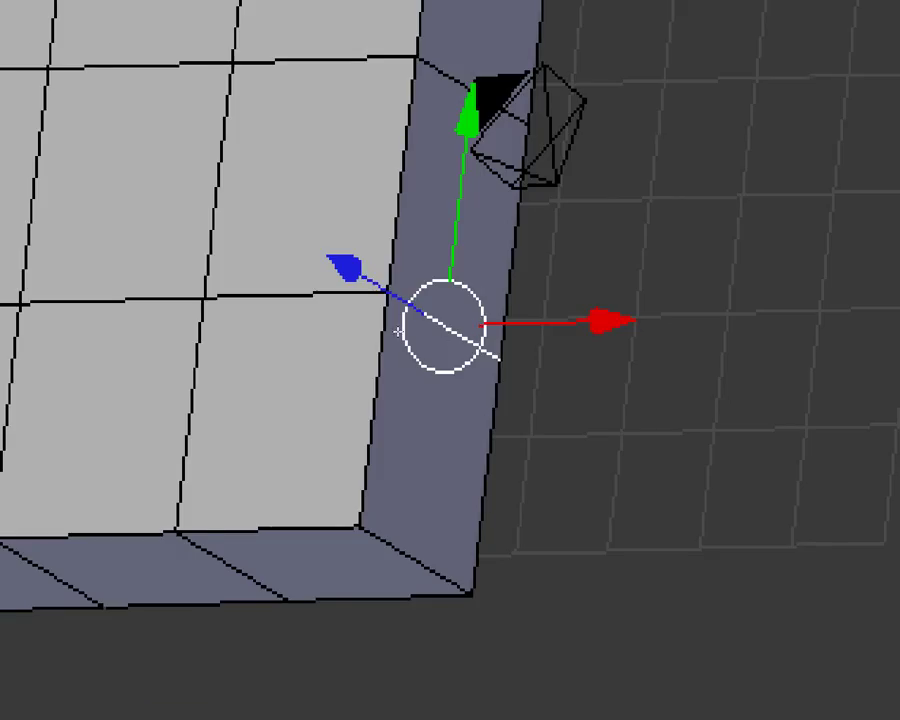
key(KP_7)
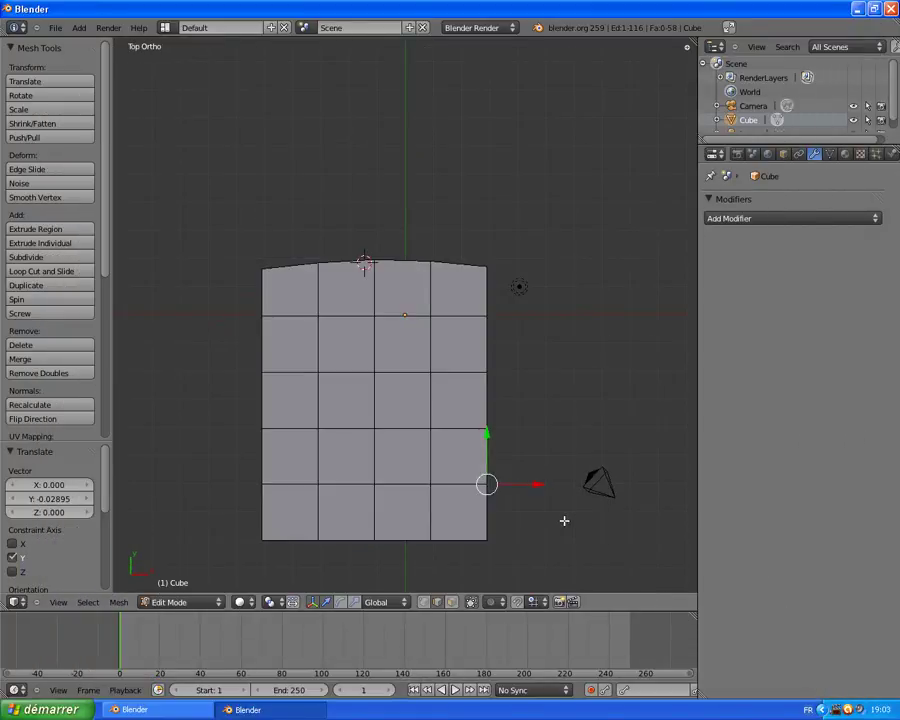
key(g)
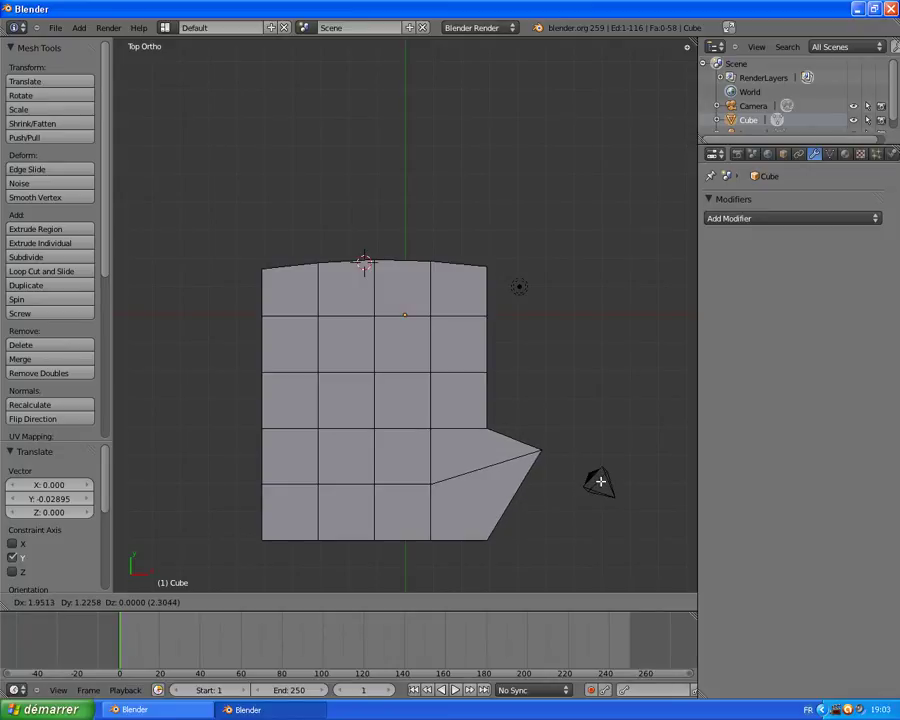
click(598, 480)
- Switch the mesh to face select mode
mouse_move(598, 480)
middle_down()
mouse_move(444, 444)
mouse_move(446, 406)
mouse_move(526, 400)
mouse_move(597, 426)
mouse_move(584, 464)
middle_up()
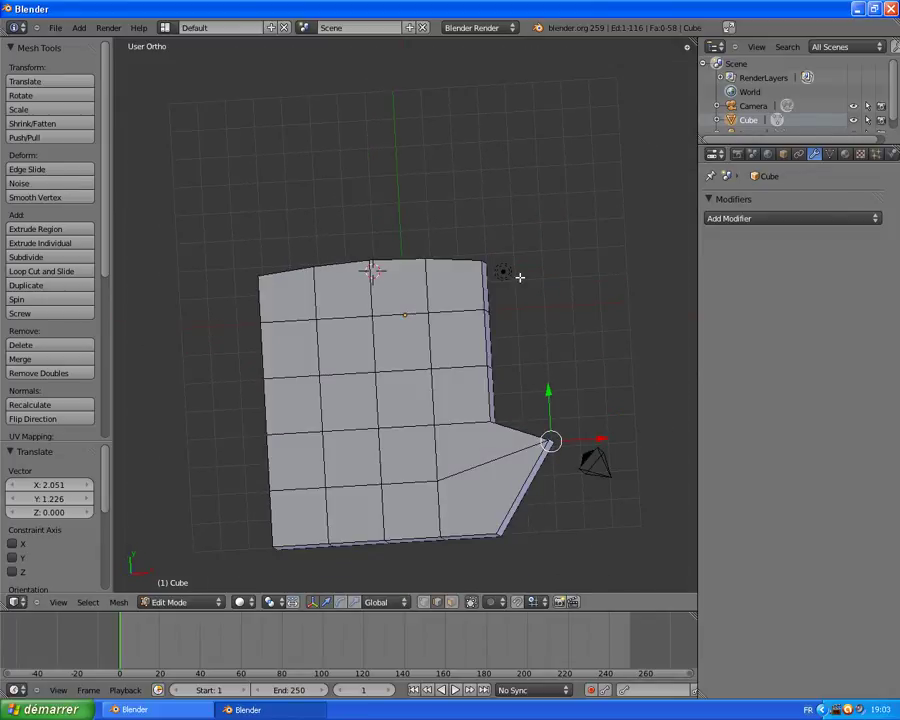
middle_drag(519, 277, 418, 268)
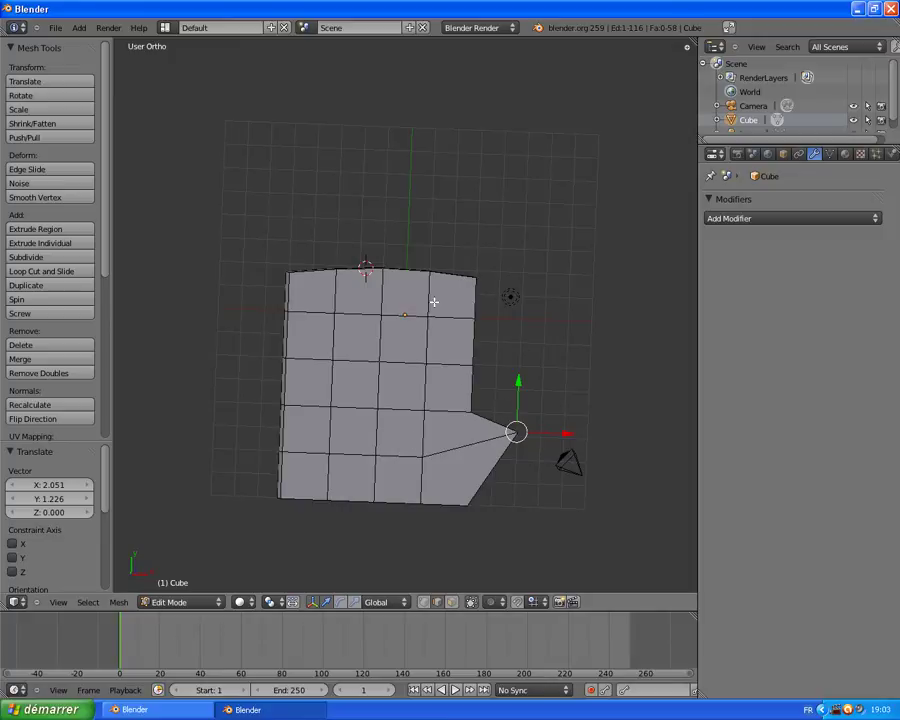
middle_drag(377, 252, 376, 287)
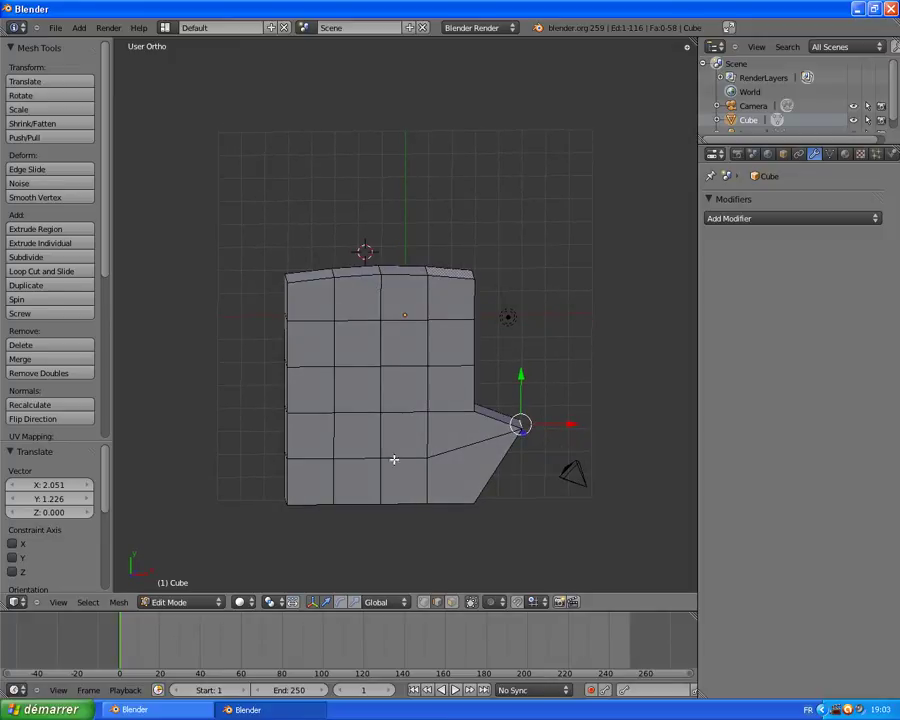
key(ctrl+Tab)
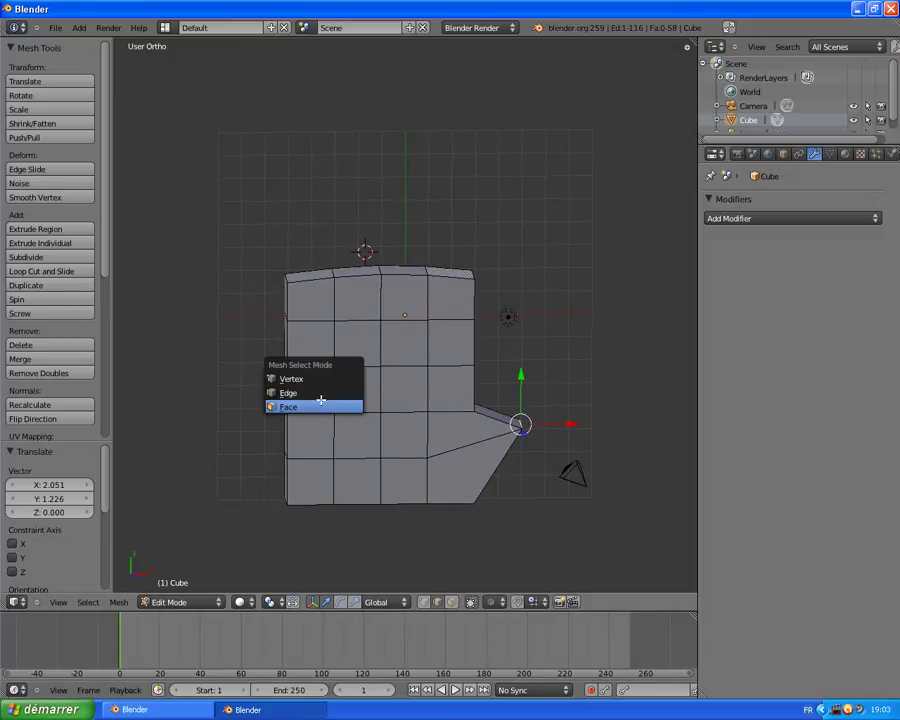
click(321, 404)
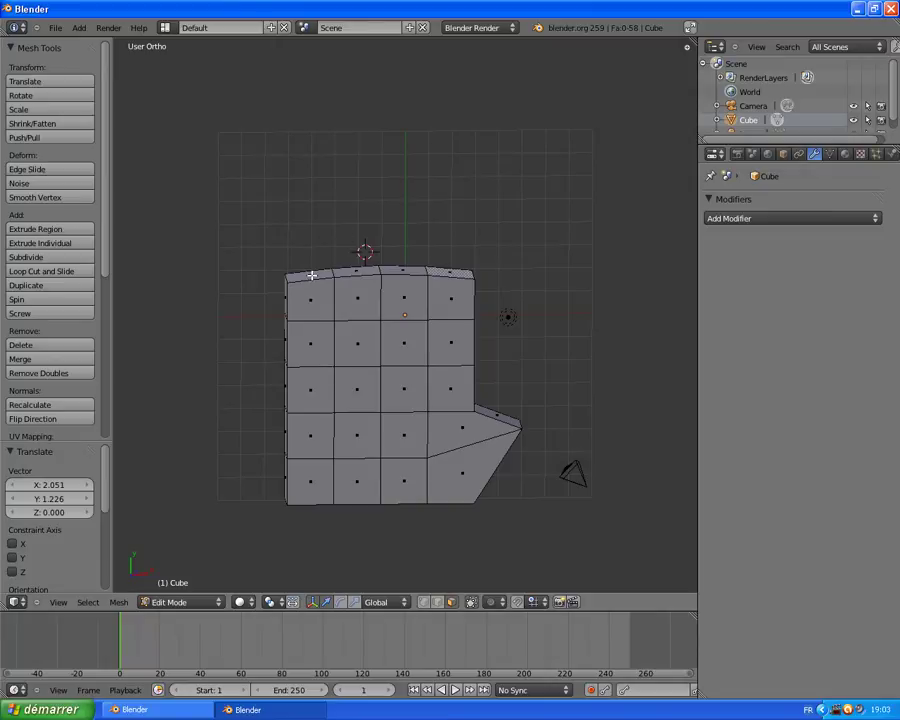
- Select the four +Y end faces and the sloped thumb face on the +X side one at a time
right_click(312, 274)
right_click(357, 271)
right_click(404, 270)
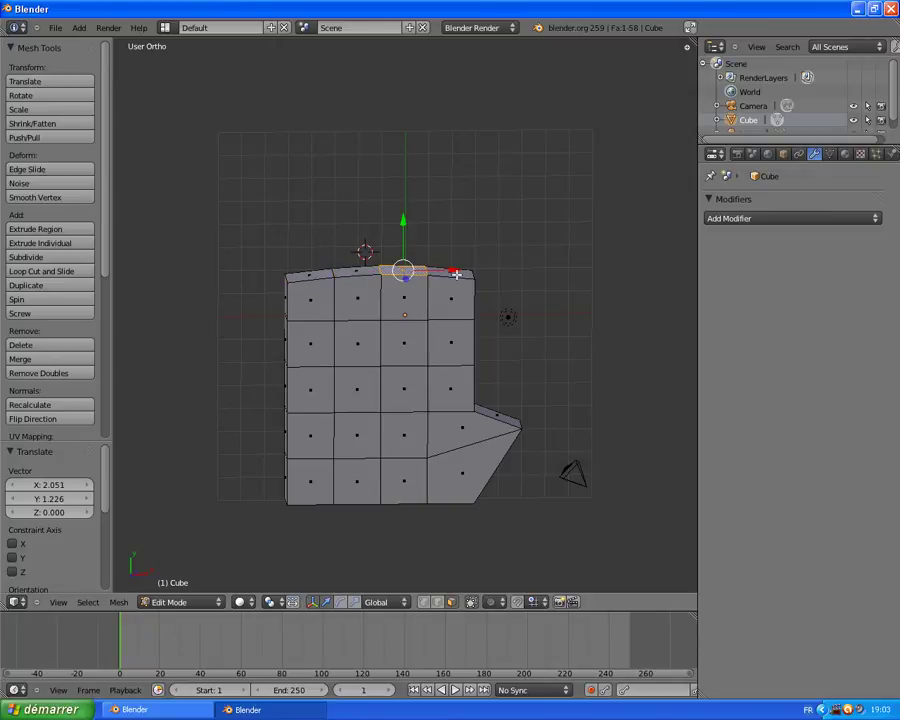
right_click(455, 274)
right_click(518, 424)
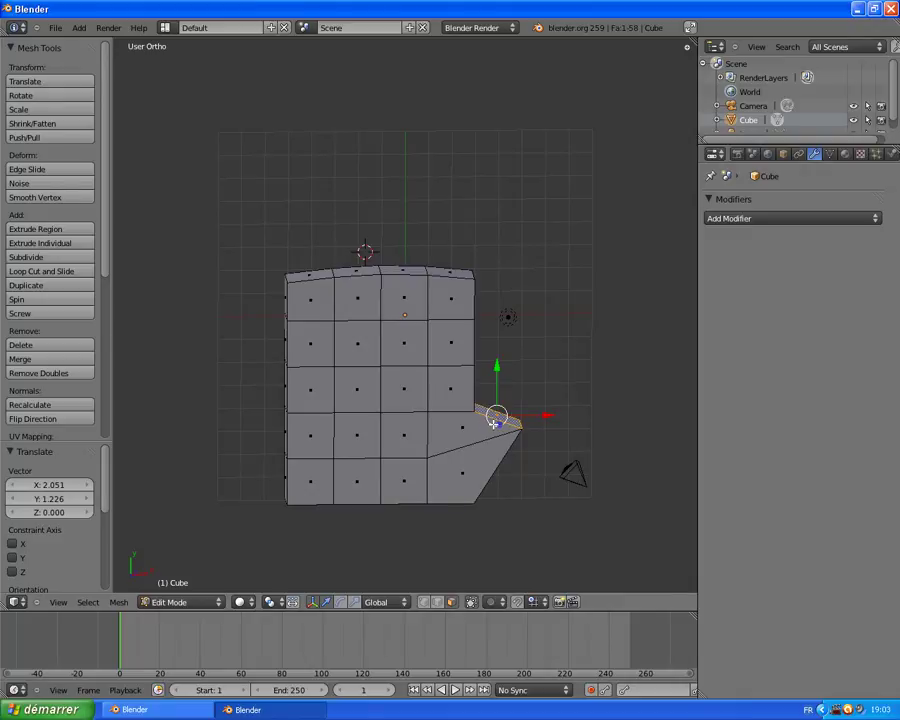
right_click(355, 271)
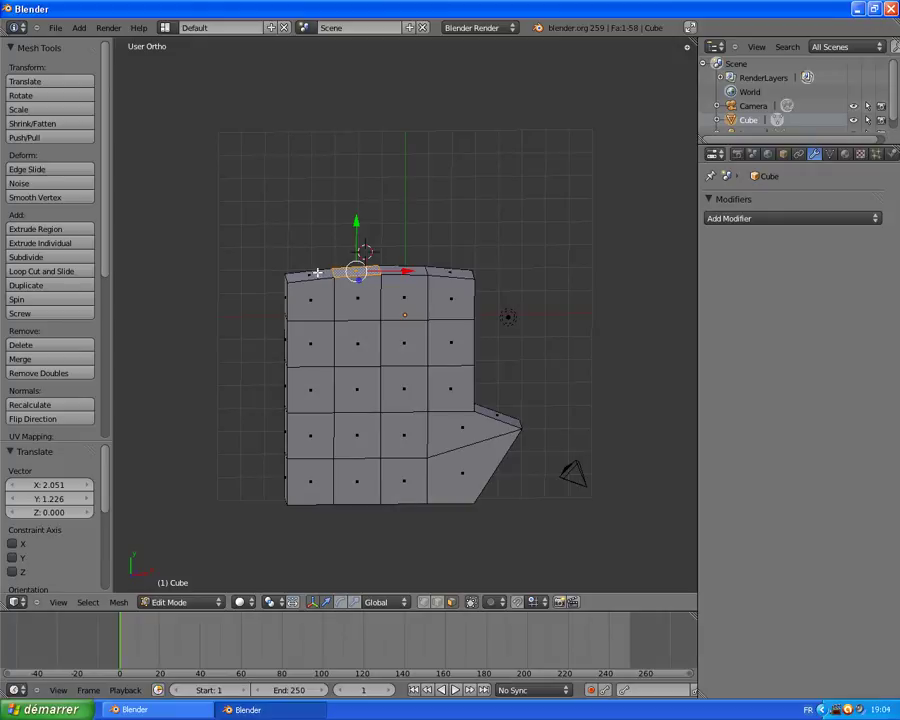
- Extrude each +Y end face separately, from -X to +X, by about 2.2, 2.2, 2.5 and 2.5 units as the first finger segments
right_click(300, 275)
key(e)
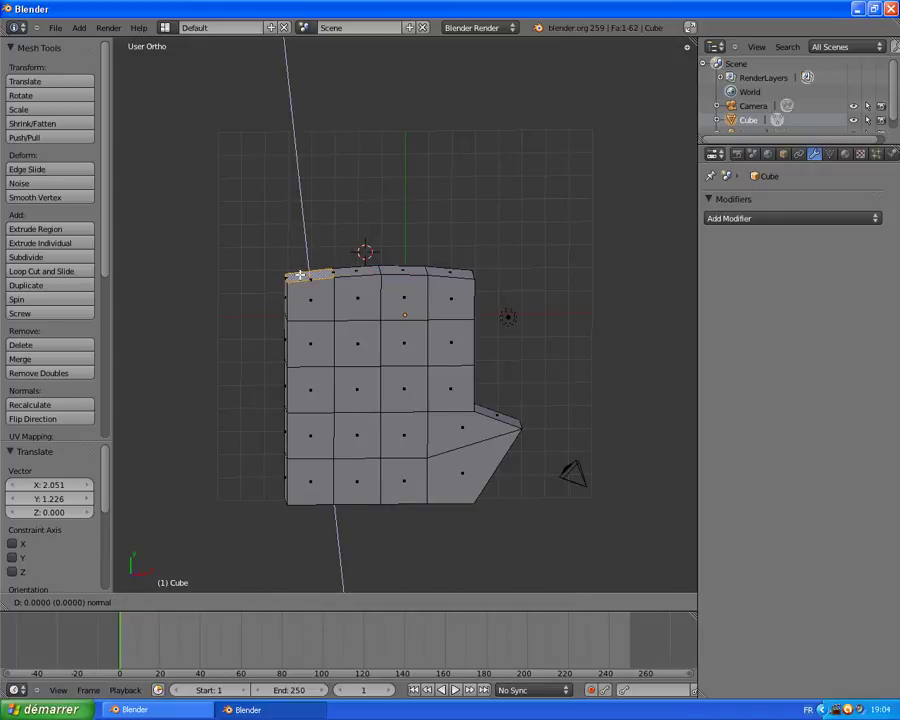
click(305, 223)
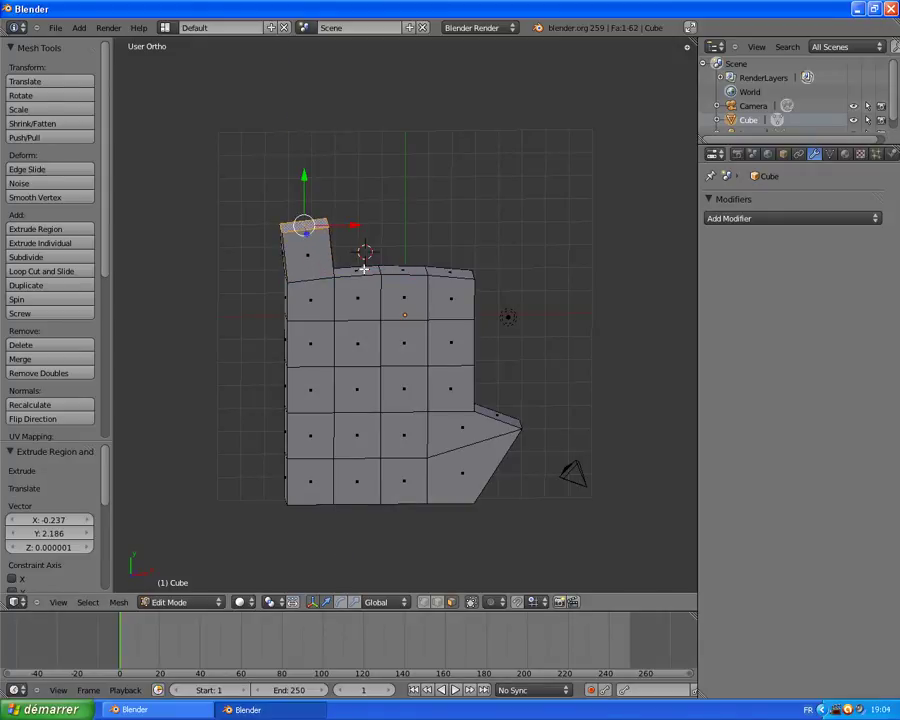
right_click(358, 268)
key(e)
click(374, 219)
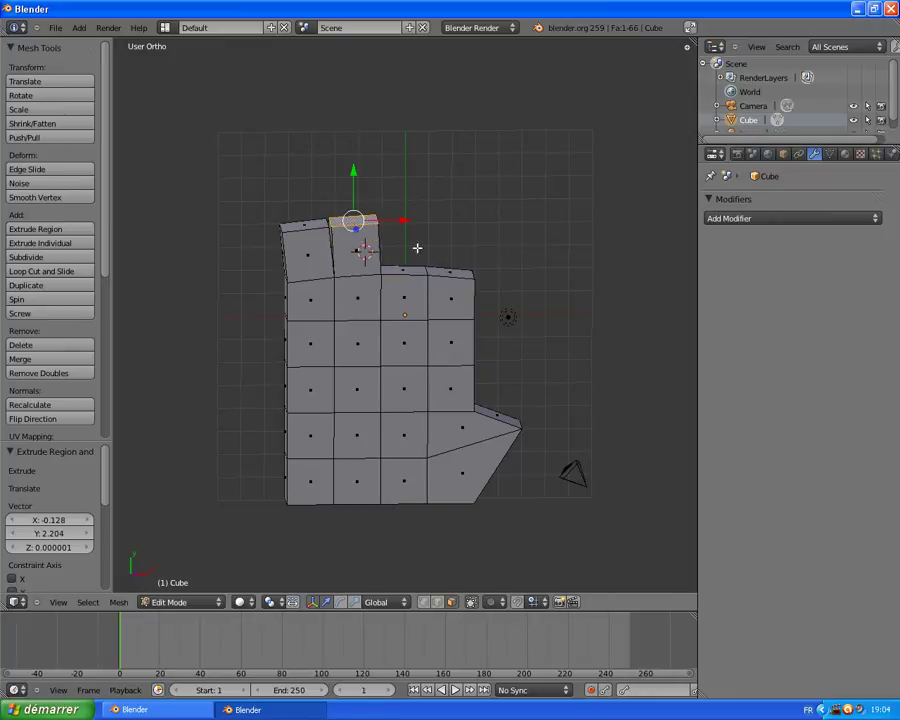
right_click(406, 268)
key(e)
click(416, 216)
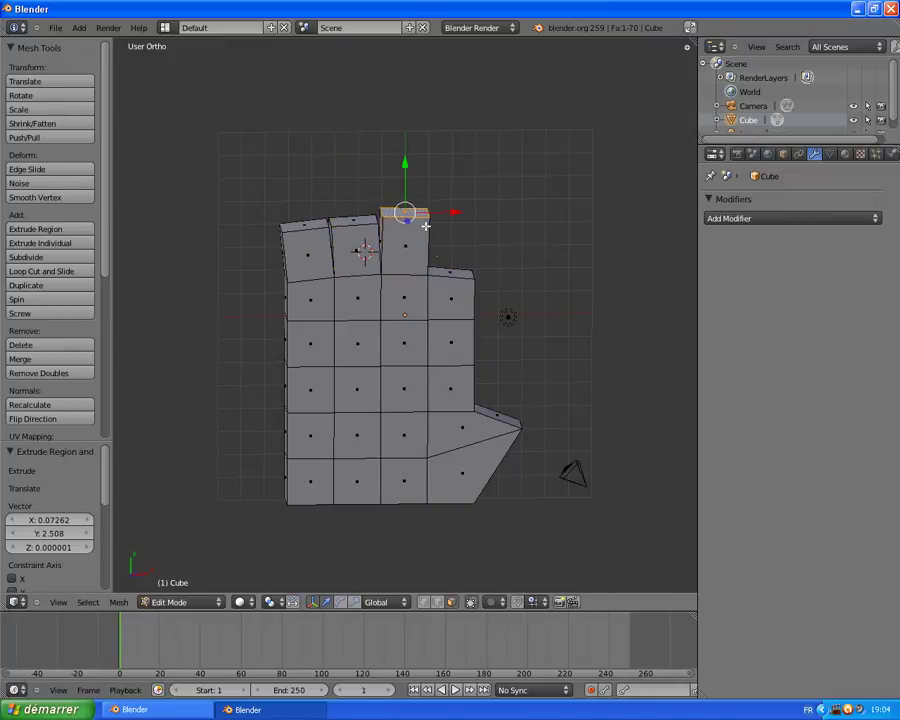
right_click(440, 268)
key(e)
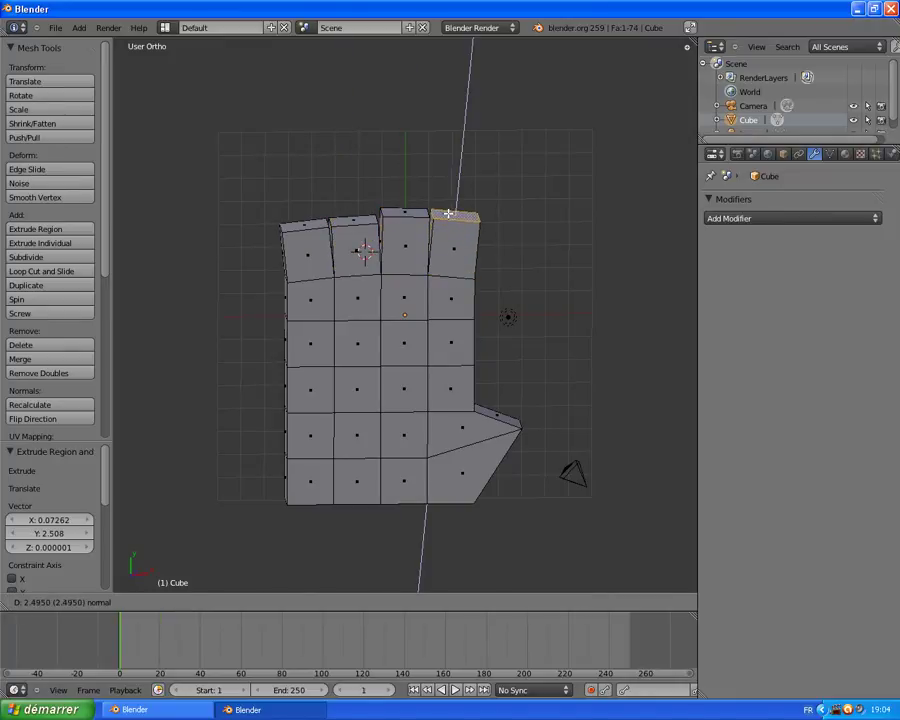
click(447, 213)
- Extrude the four fingertip faces separately, from -X to +X, by about 1.9, 2.2, 1.9 and 2.0 units as second segments
right_click(310, 225)
key(e)
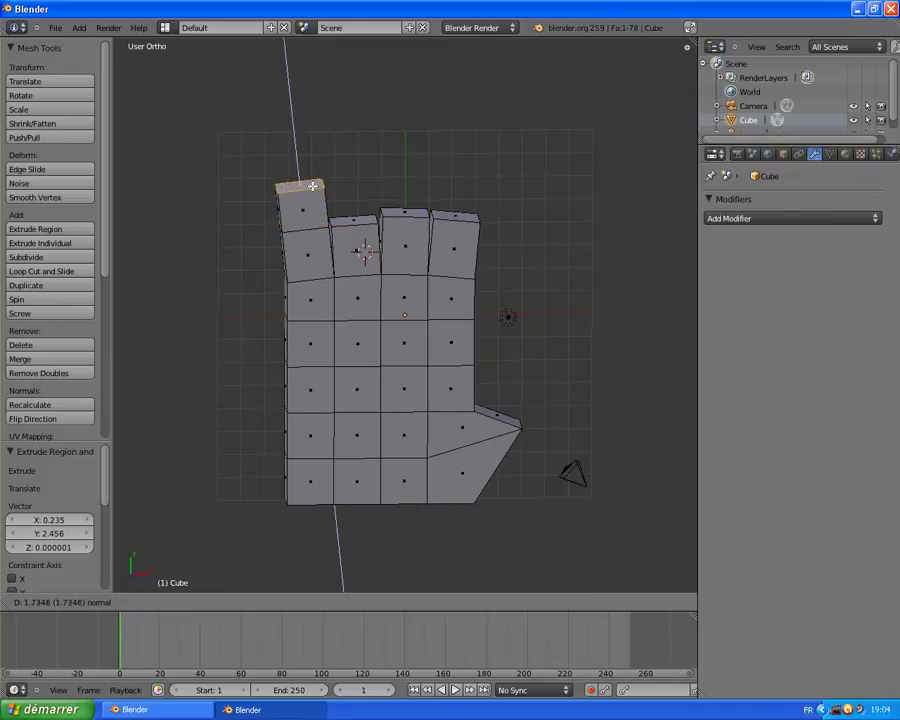
click(302, 181)
right_click(363, 218)
key(e)
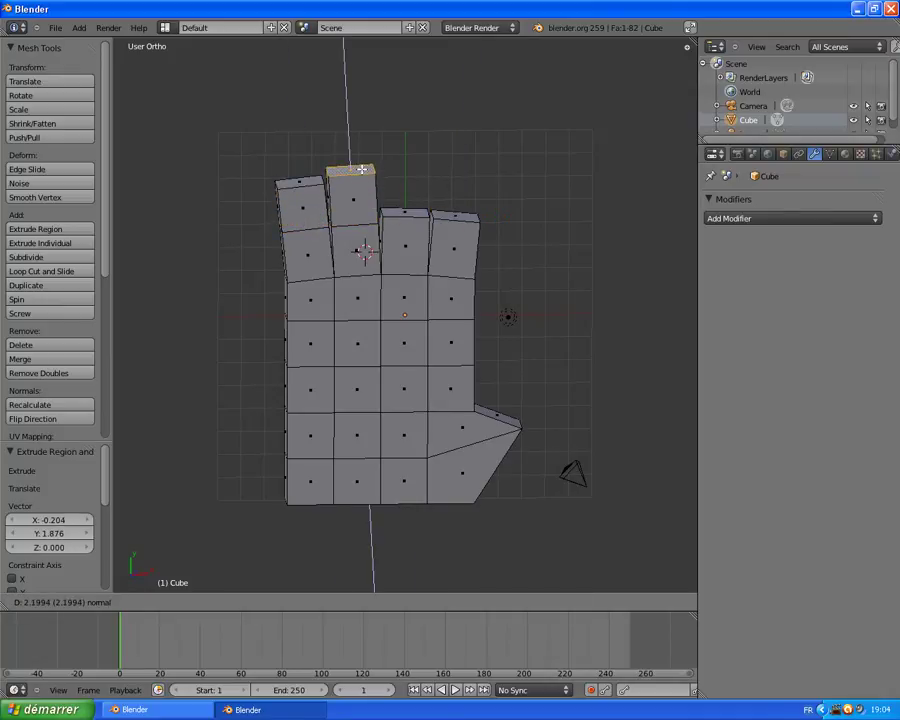
click(372, 178)
right_click(402, 213)
key(e)
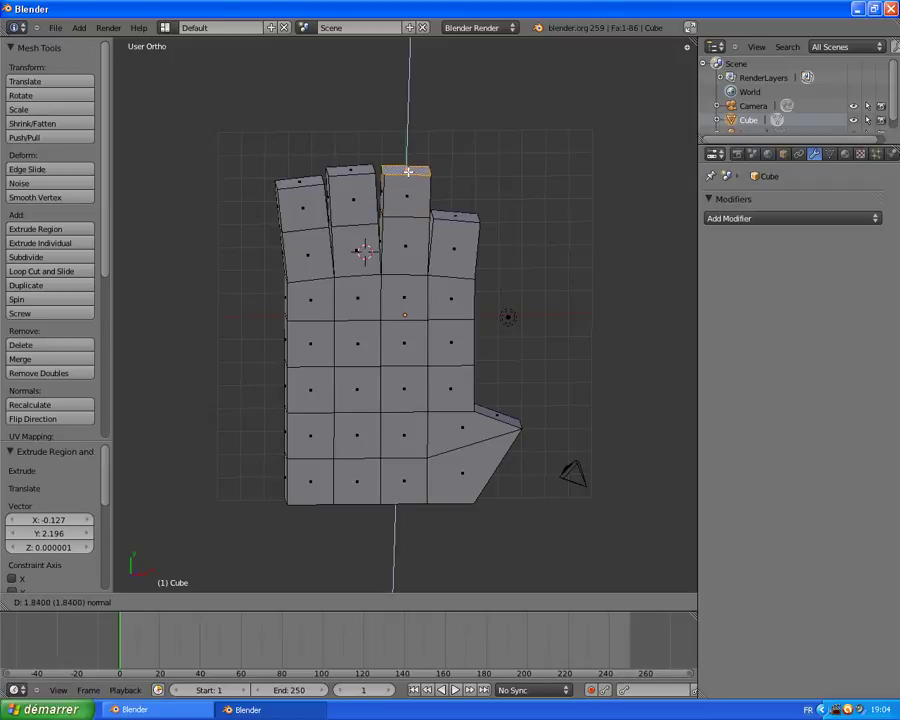
click(408, 172)
right_click(456, 218)
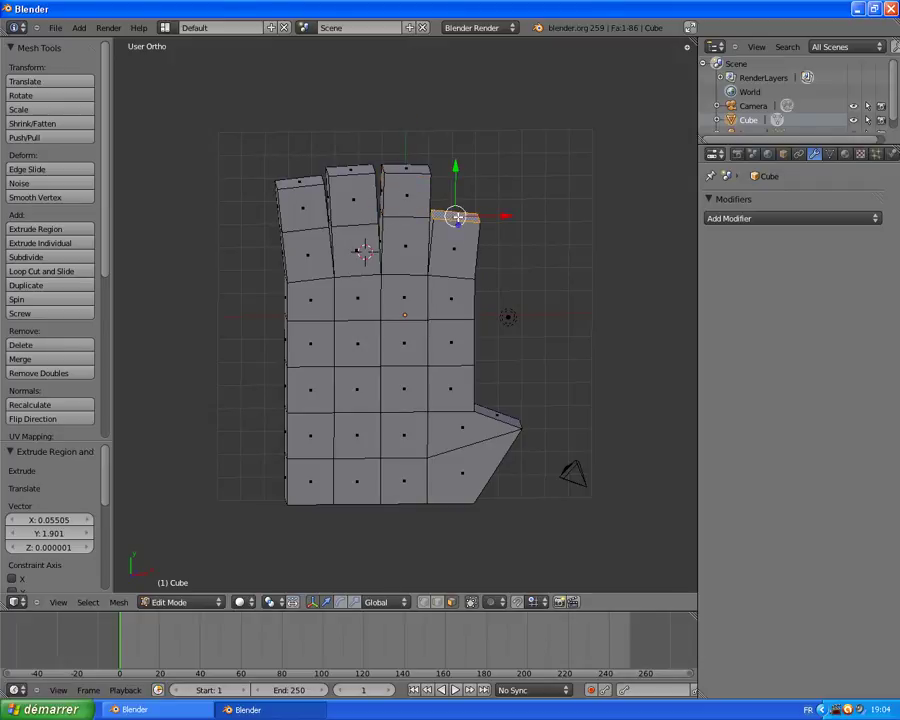
key(e)
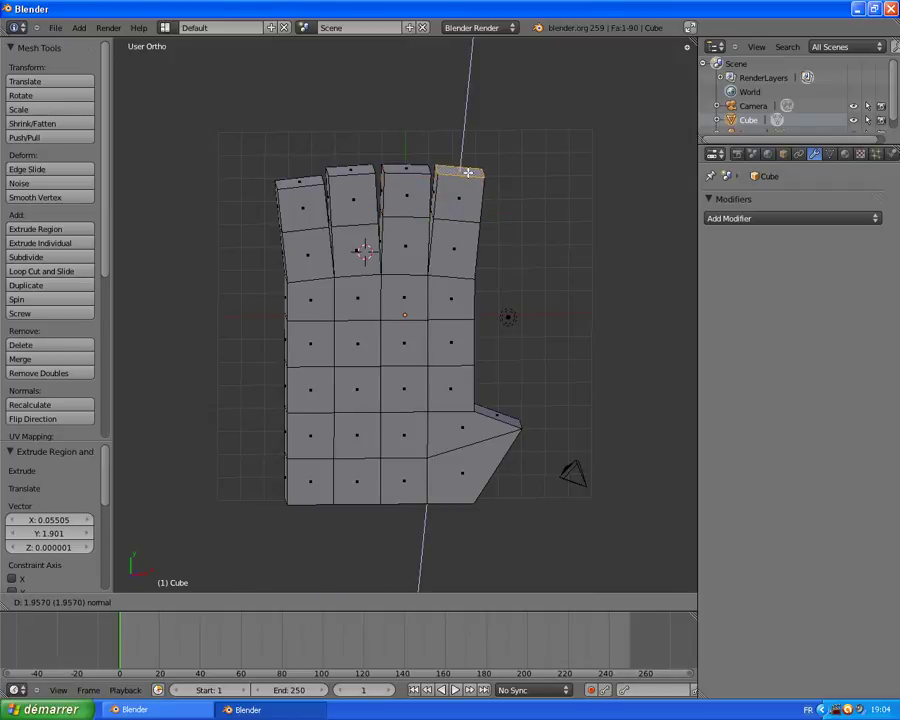
click(466, 175)
- Extrude the four fingertip faces separately, from +X to -X, by about 1.8, 2.1, 2.2 and 2.2 units as third segments
key(e)
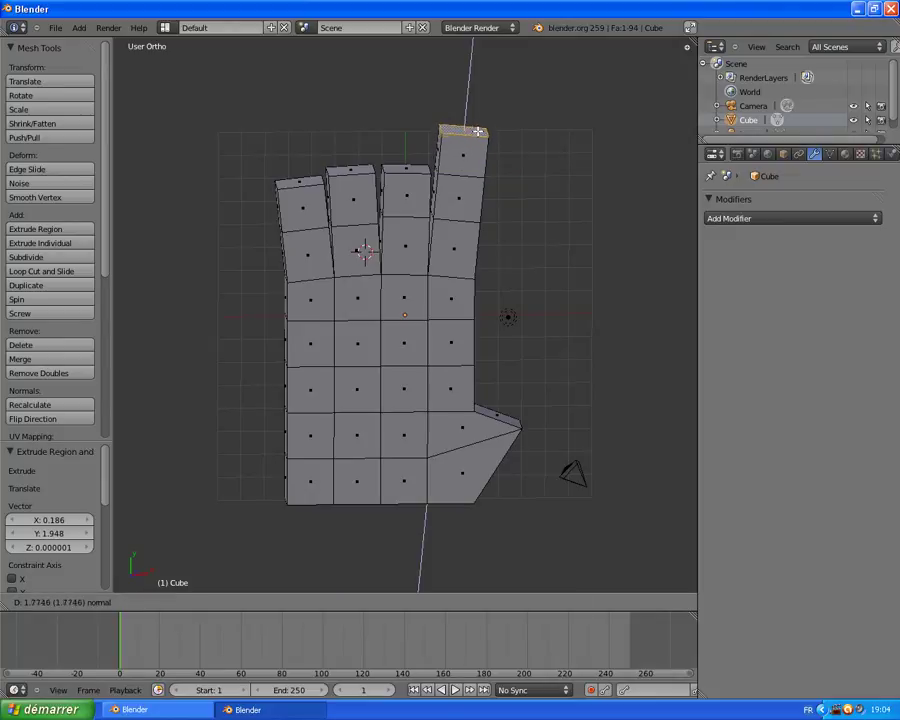
click(478, 134)
right_click(404, 167)
key(e)
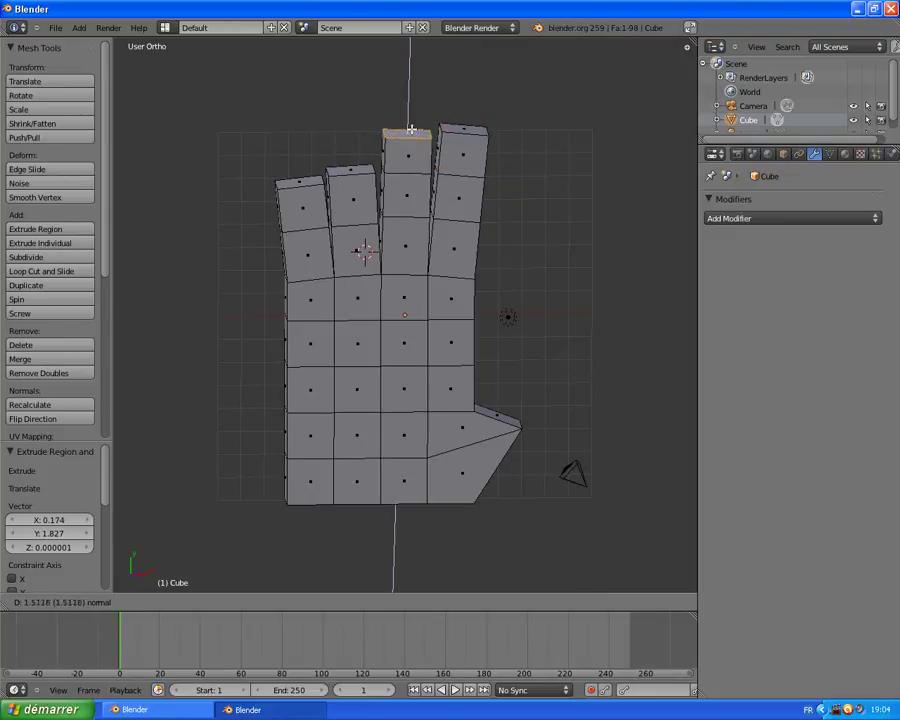
click(409, 118)
right_click(357, 170)
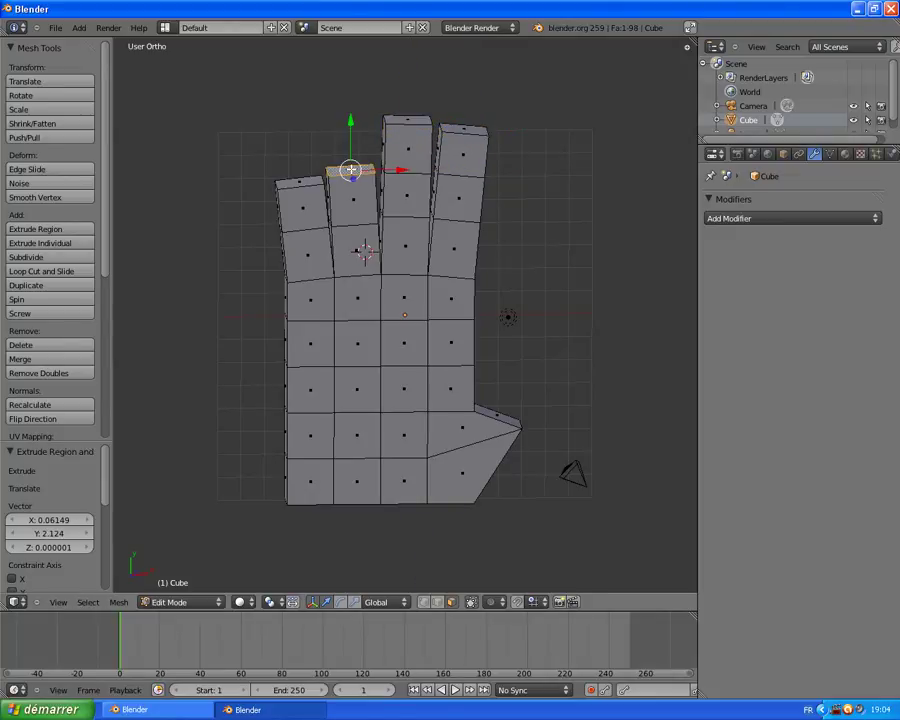
key(e)
click(356, 118)
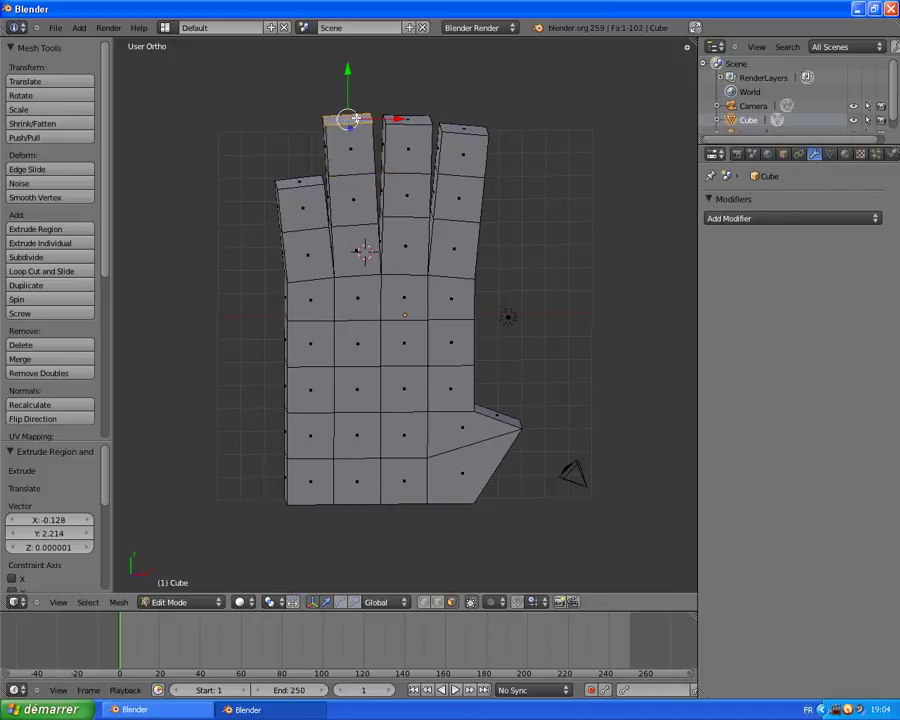
right_click(287, 186)
key(e)
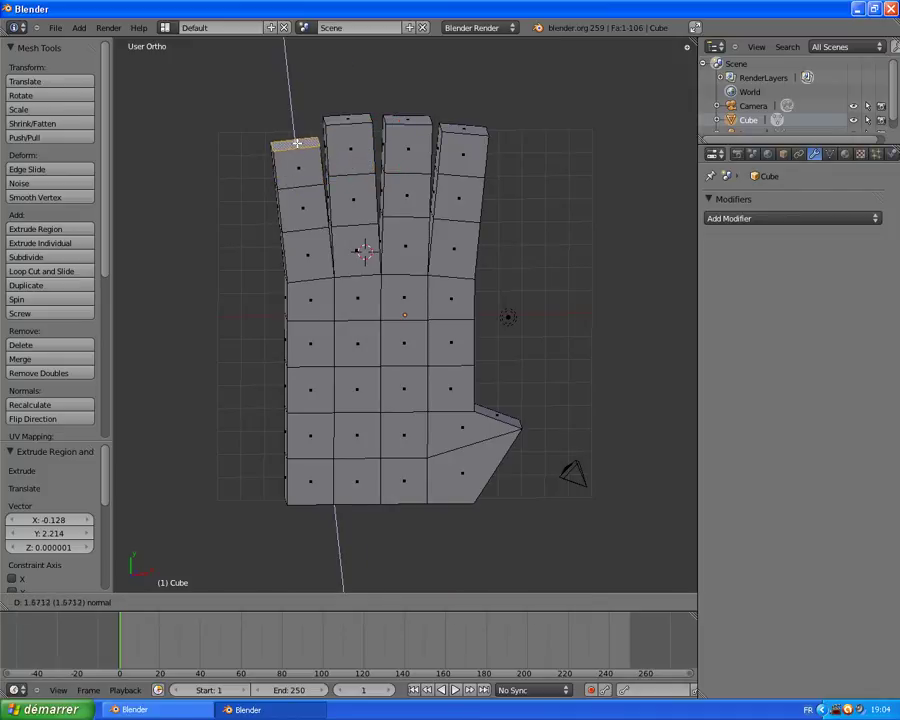
click(297, 133)
- Select the sloped thumb face on the palm's +X side and extrude it by about 2.1 units
middle_drag(422, 412, 390, 394)
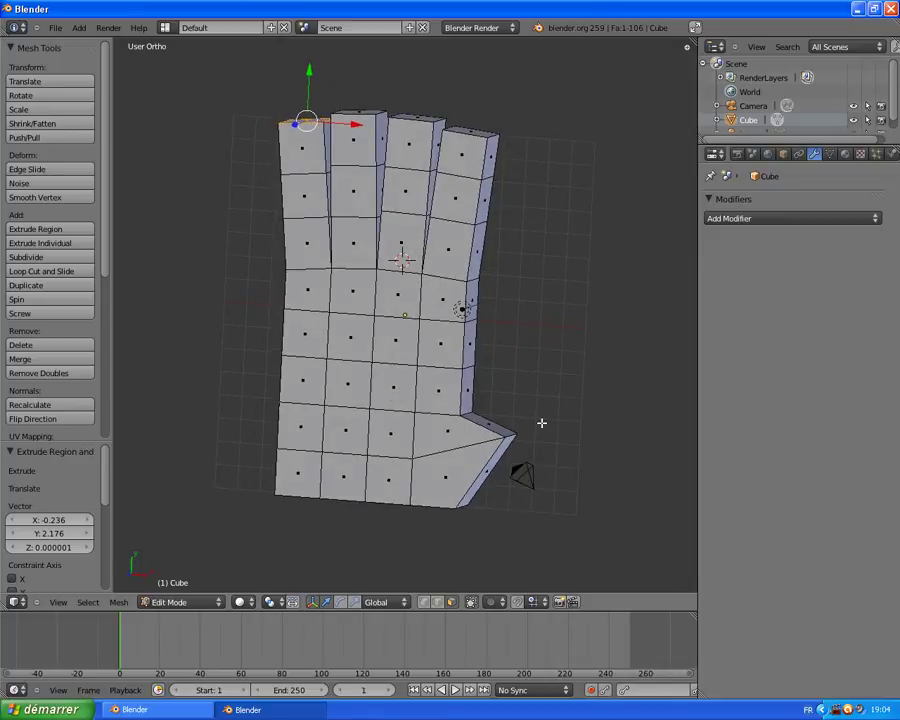
right_click(481, 422)
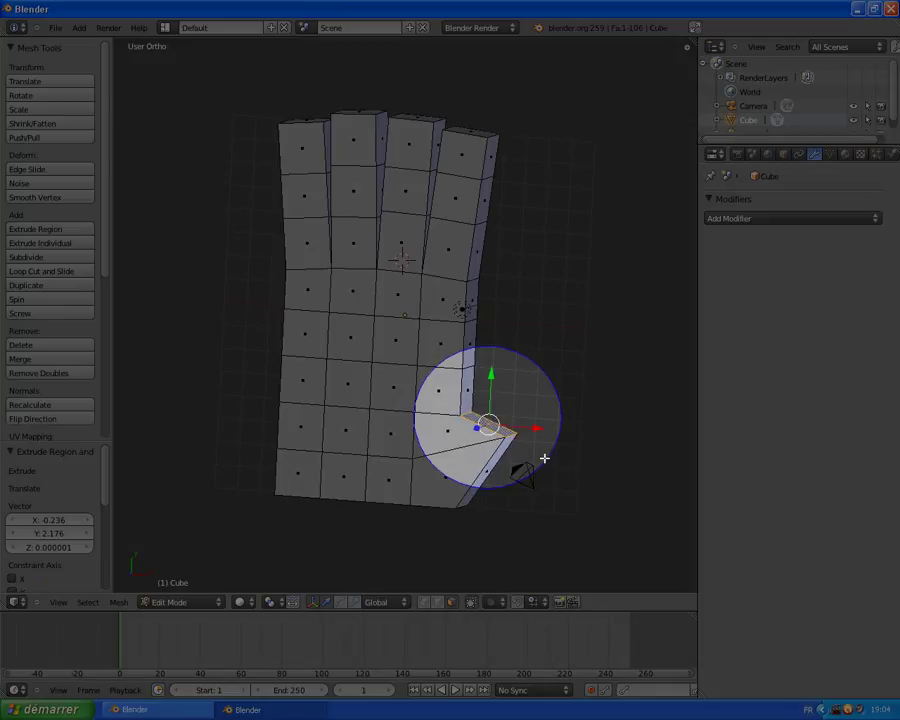
middle_drag(542, 456, 571, 460)
key(e)
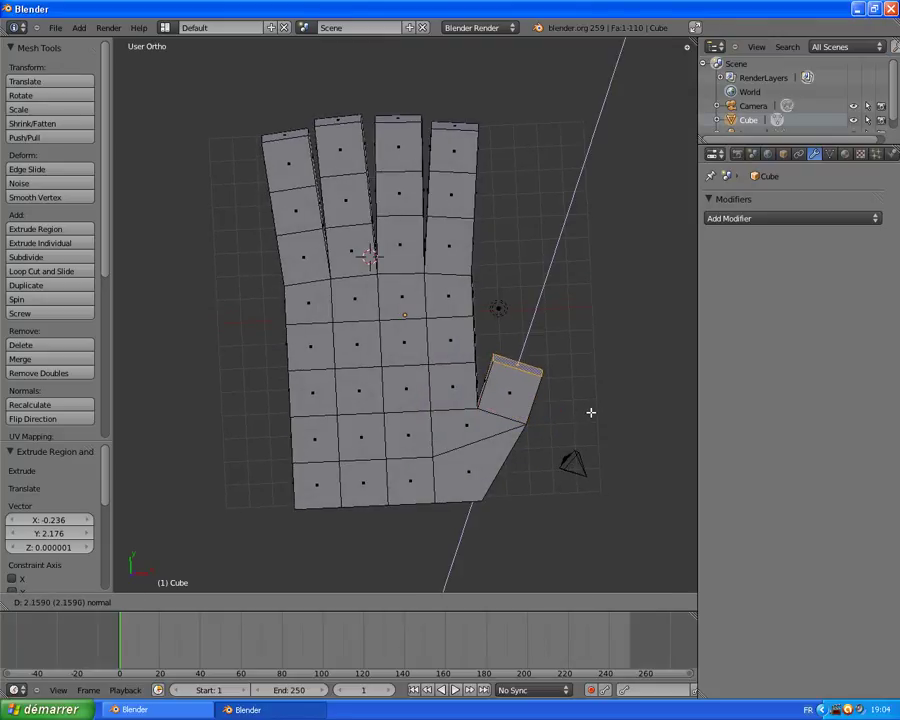
click(590, 413)
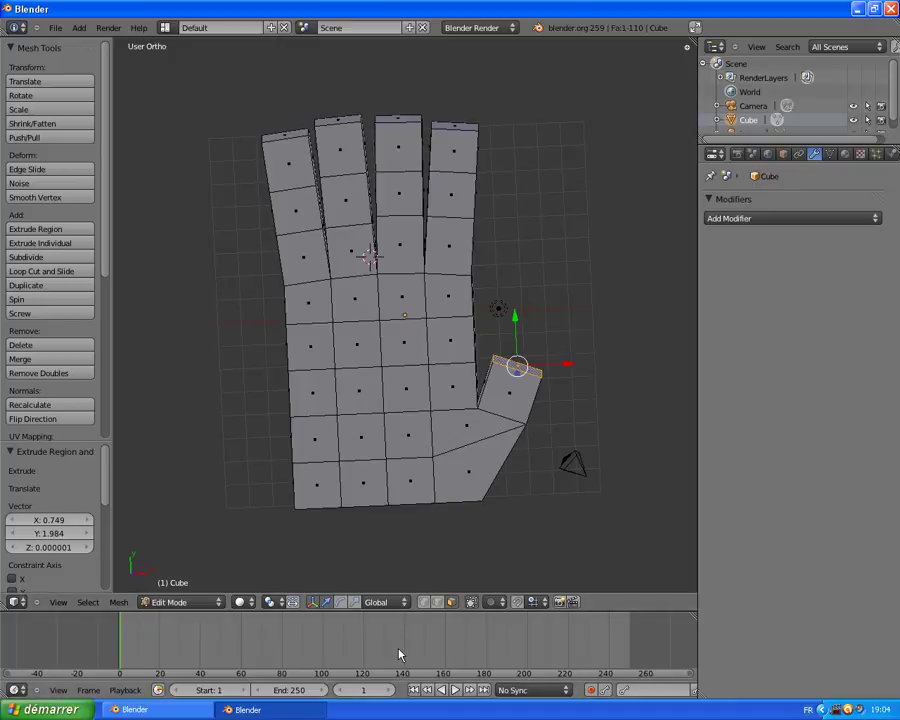
- Rotate the thumb's end face about 15° around Z and extrude it by about 1.8 units as a second segment
click(340, 604)
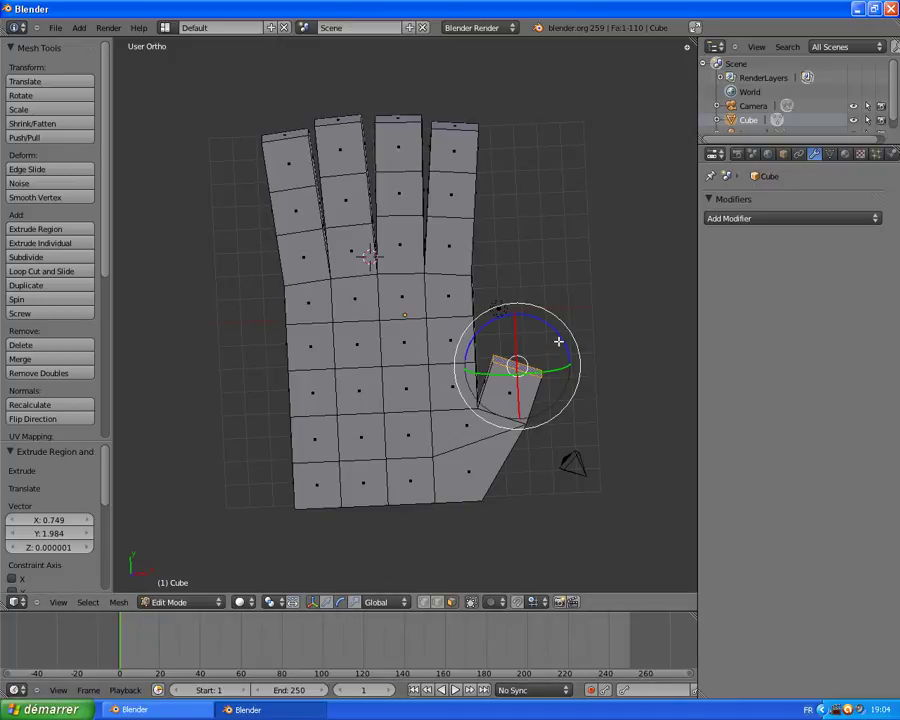
mouse_move(559, 343)
mouse_down()
mouse_move(546, 326)
mouse_move(560, 348)
mouse_up()
middle_drag(559, 348, 587, 354)
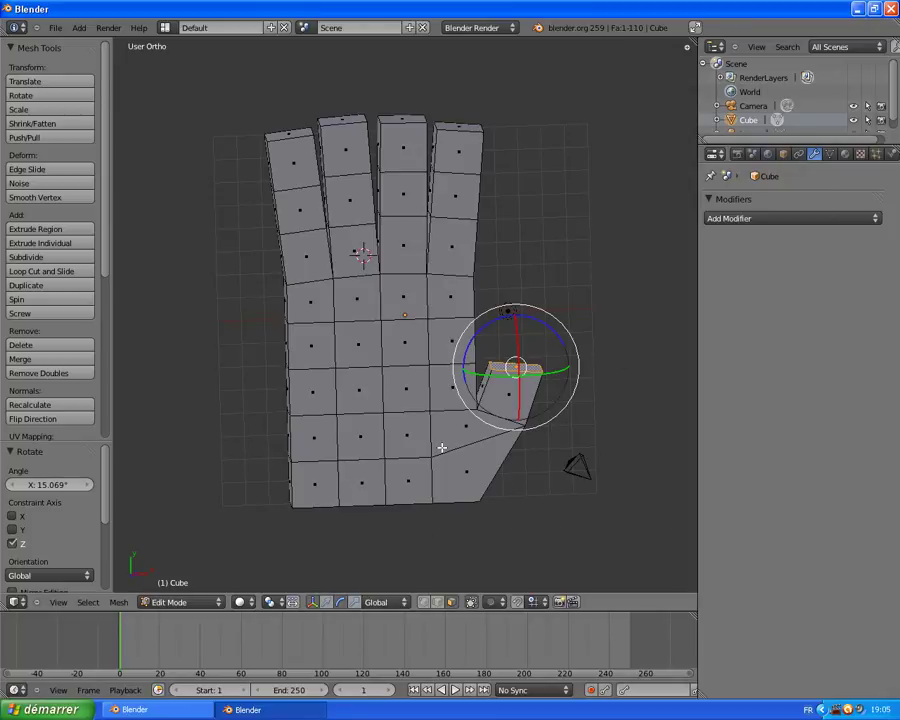
key(e)
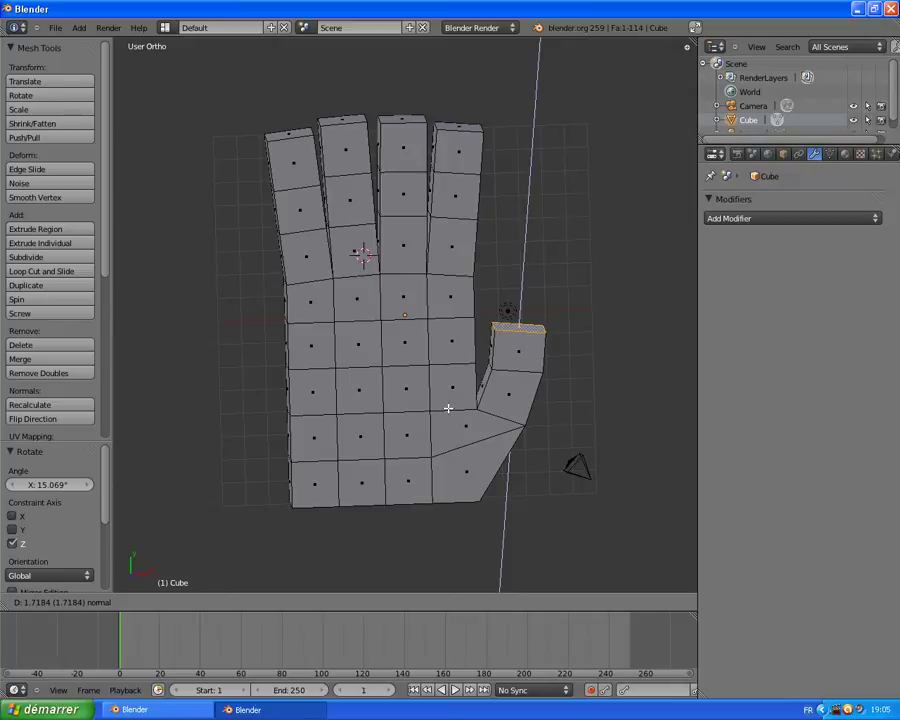
click(448, 407)
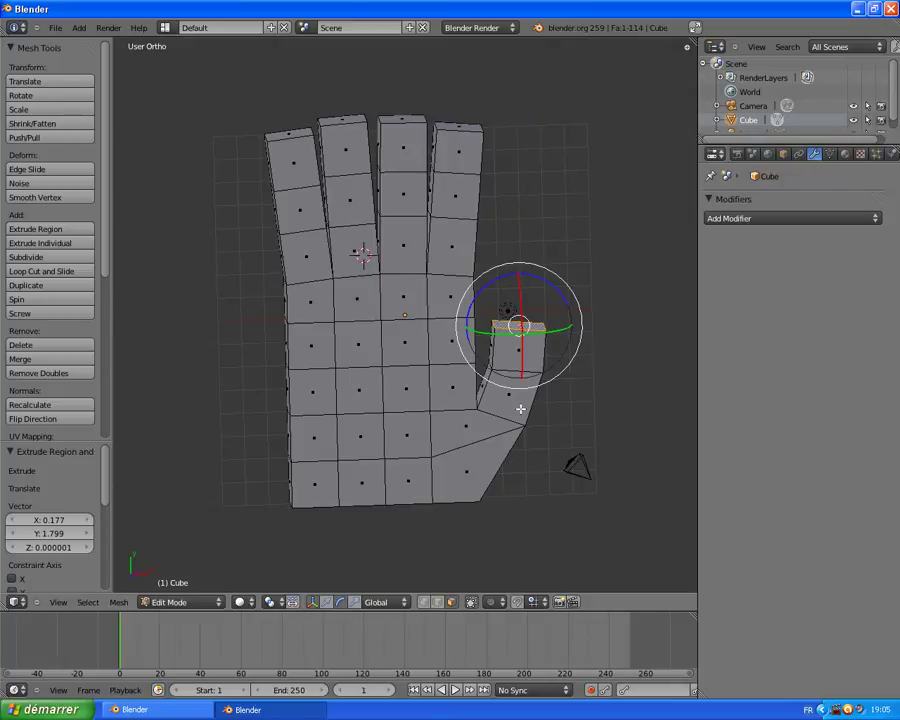
- In edge selection mode, move the middle thickness edge of the palm's wrist end about 0.49 units in +Y
key(KP_7)
scroll(636, 364, down, 3)
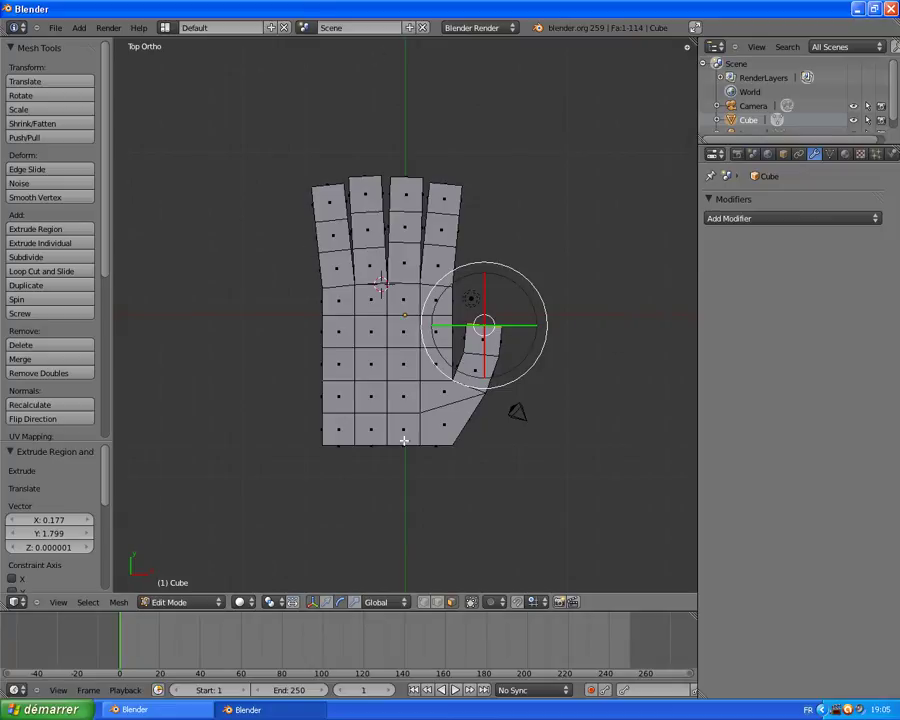
middle_drag(556, 451, 525, 438)
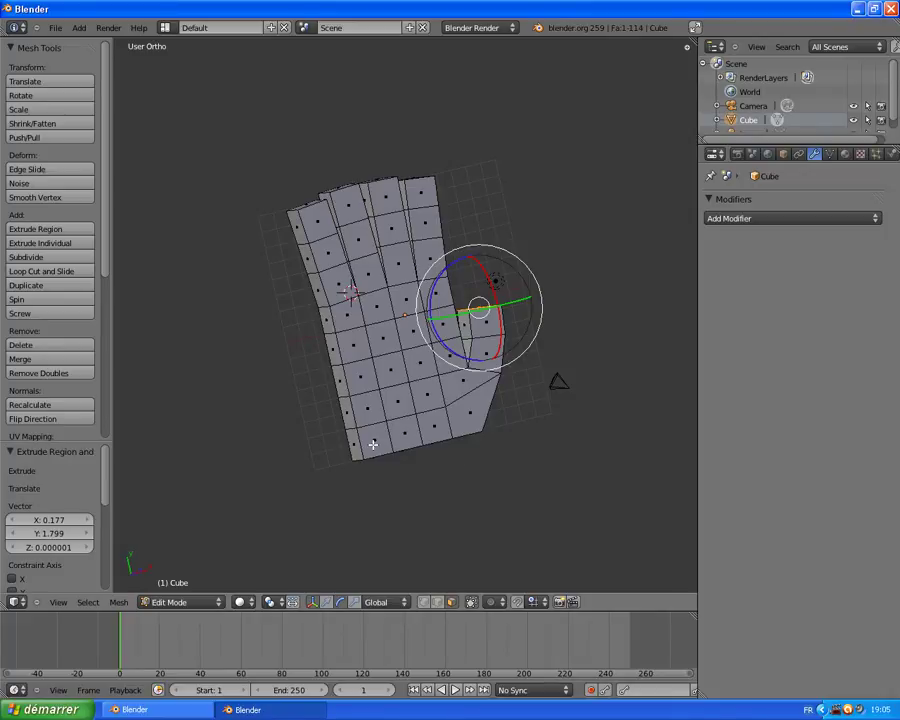
middle_drag(473, 410, 380, 300)
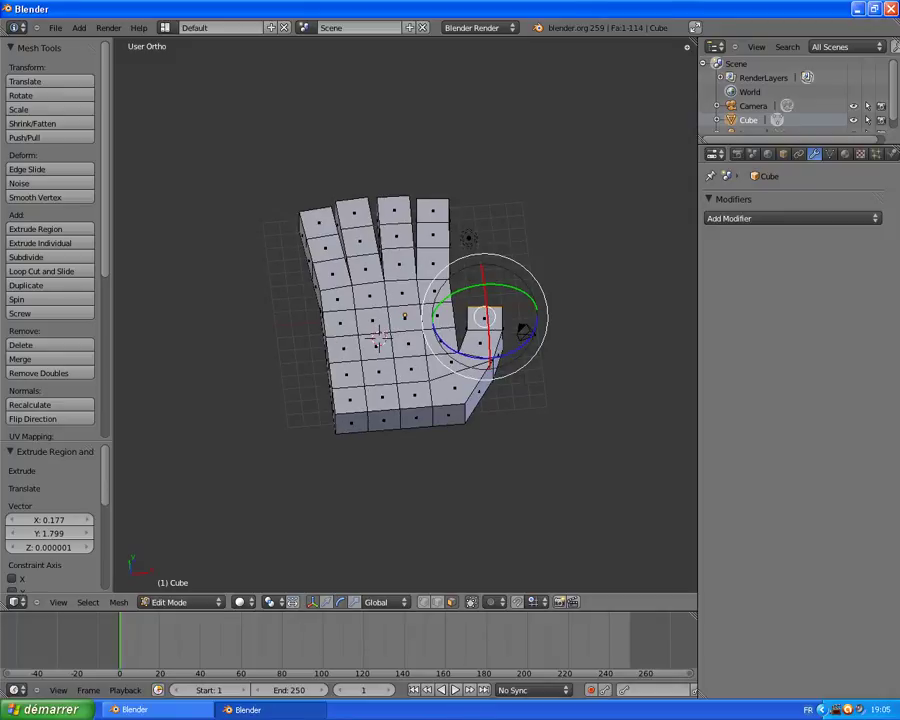
click(441, 602)
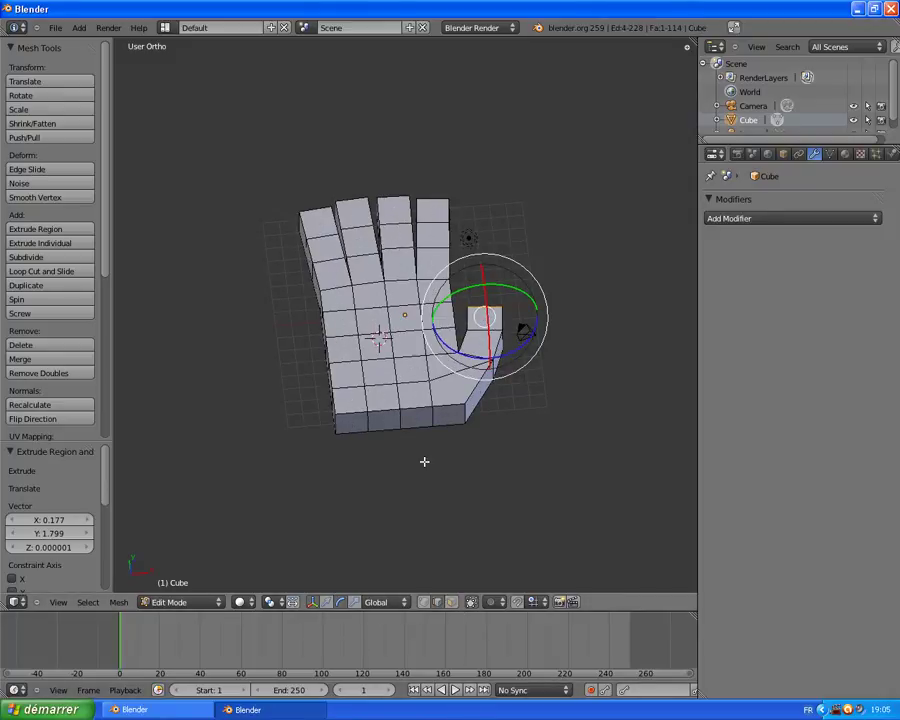
right_click(399, 416)
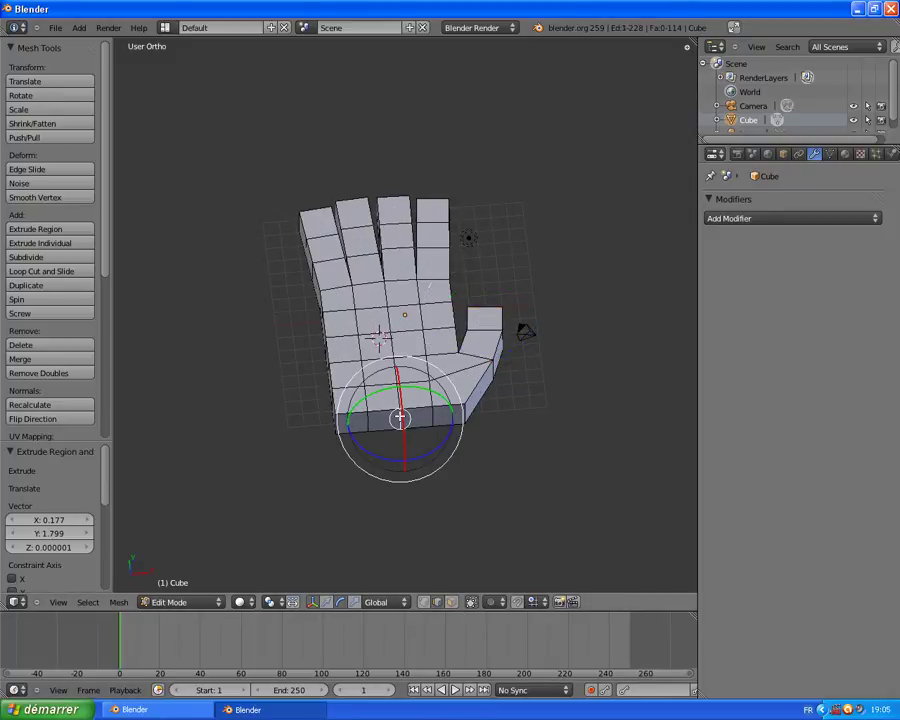
click(328, 603)
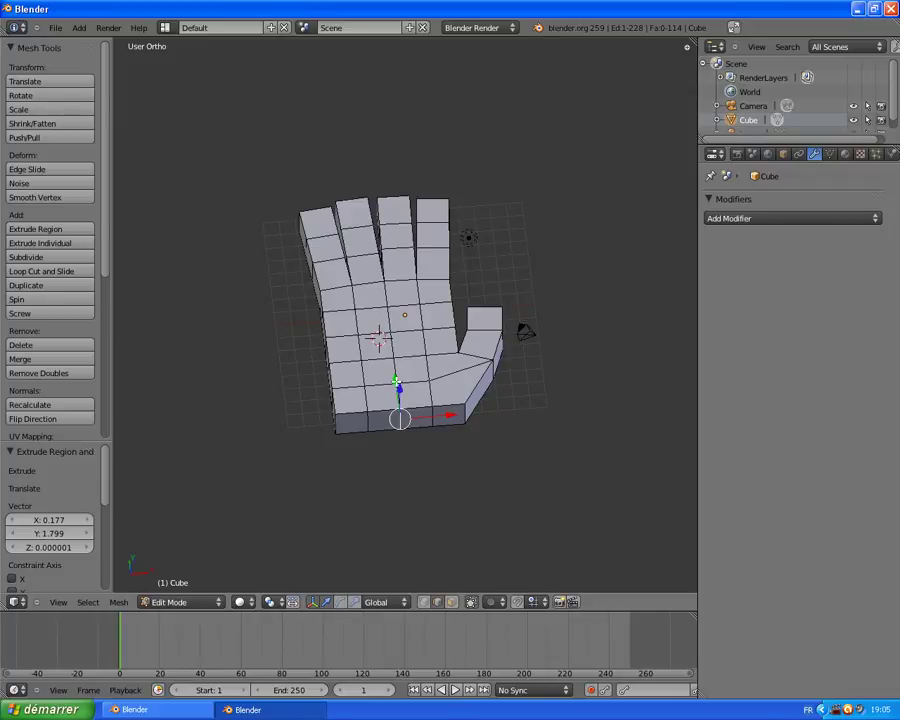
drag(396, 380, 390, 386)
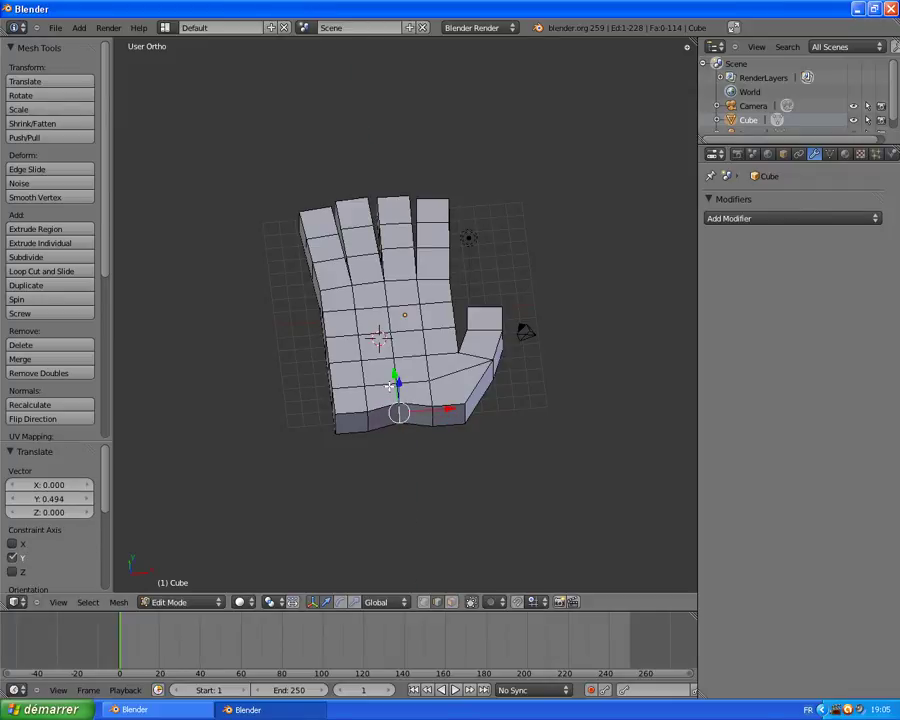
- Move the next wrist-end edge toward -X and the -X corner edge in +Y by about 1.3 and 2.0 units
key(g)
key(y)
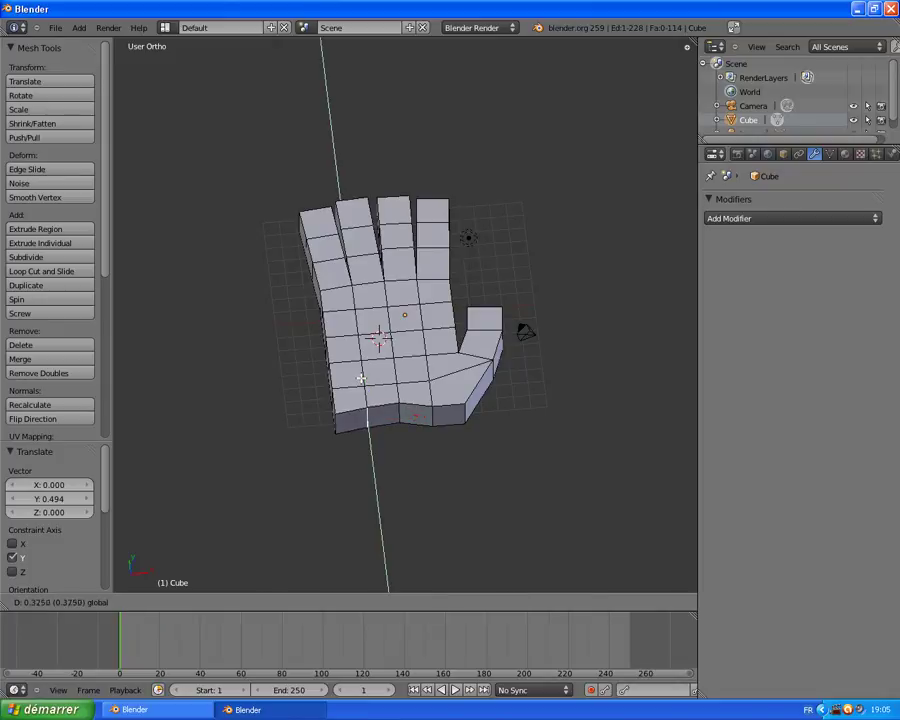
click(343, 363)
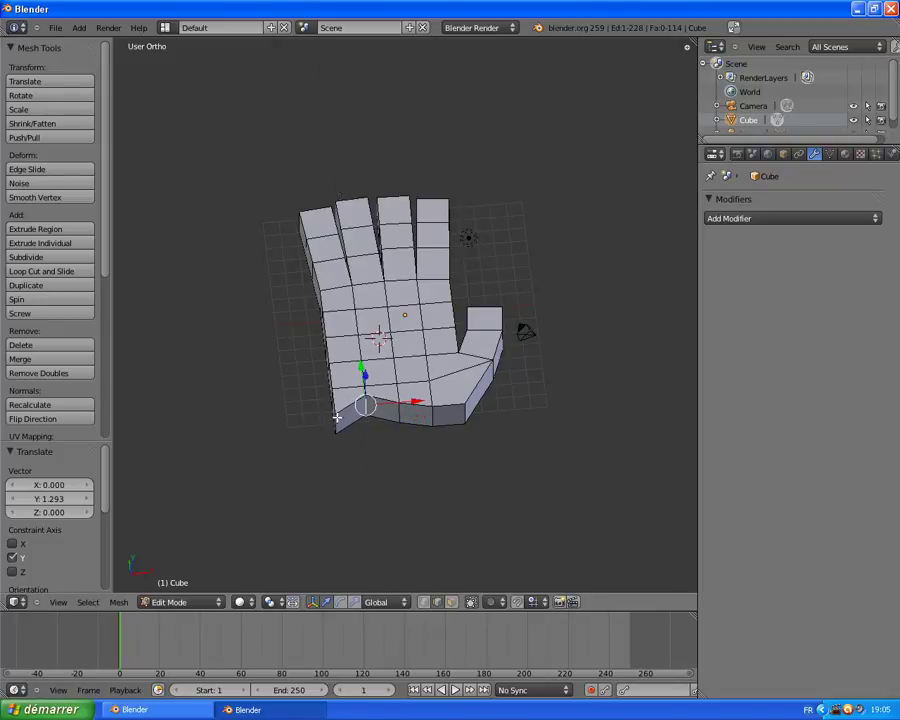
key(g)
key(y)
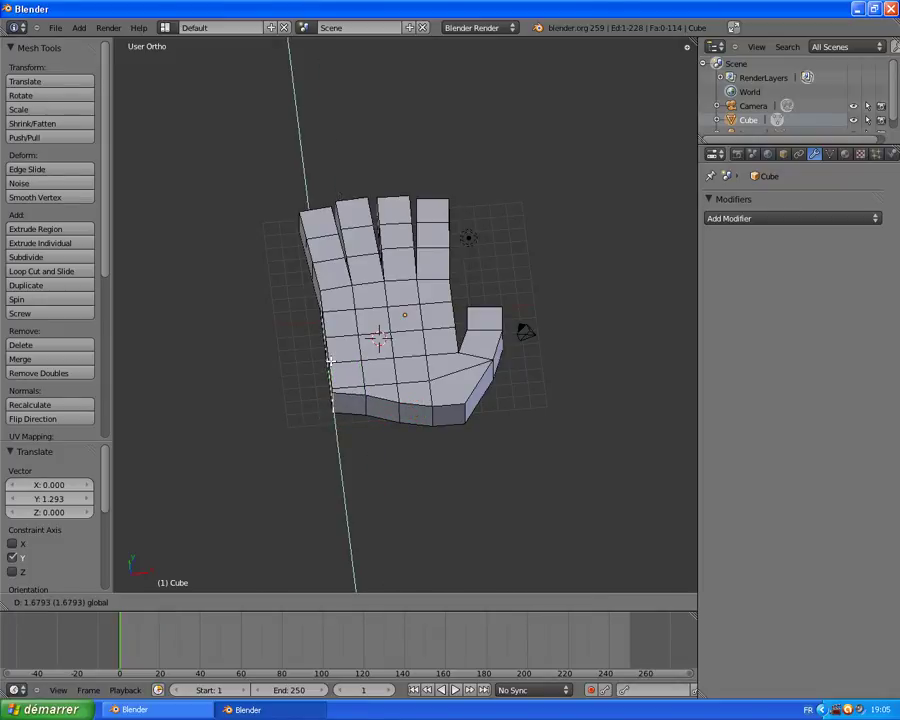
click(331, 357)
- In face selection mode, move the +X side face of the thumb's end segment about -0.27 units along X
middle_drag(331, 357, 376, 432)
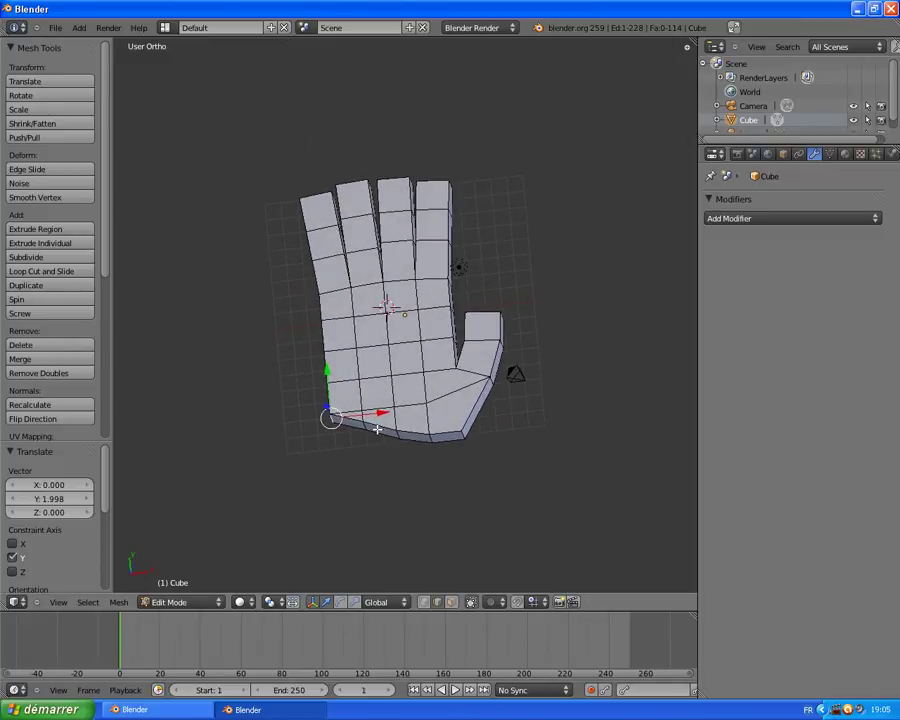
key(KP_7)
scroll(403, 429, down, 2)
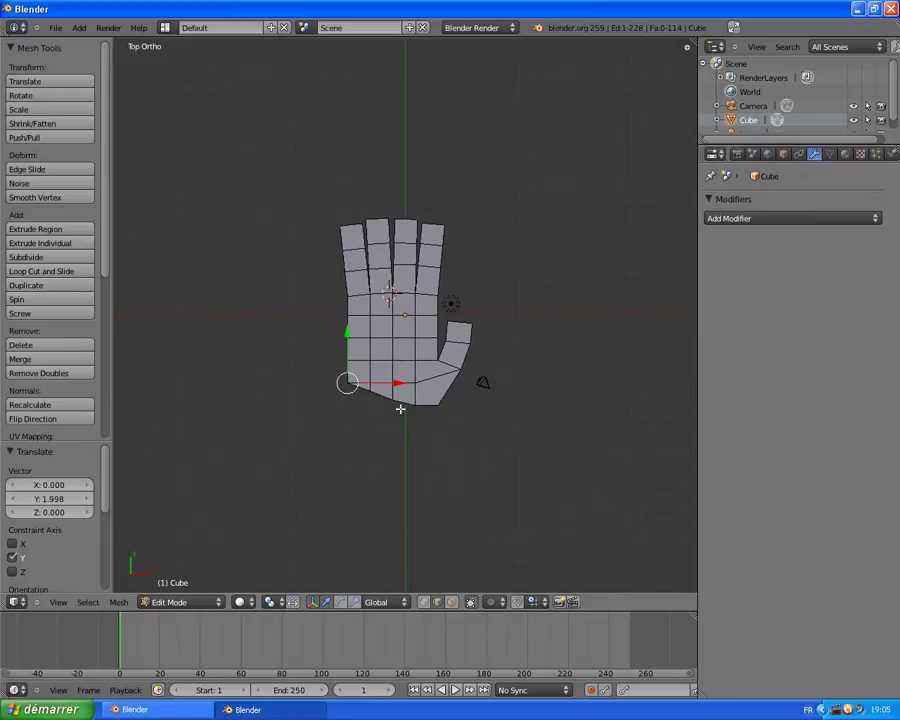
middle_drag(400, 408, 500, 372)
scroll(548, 377, up, 4)
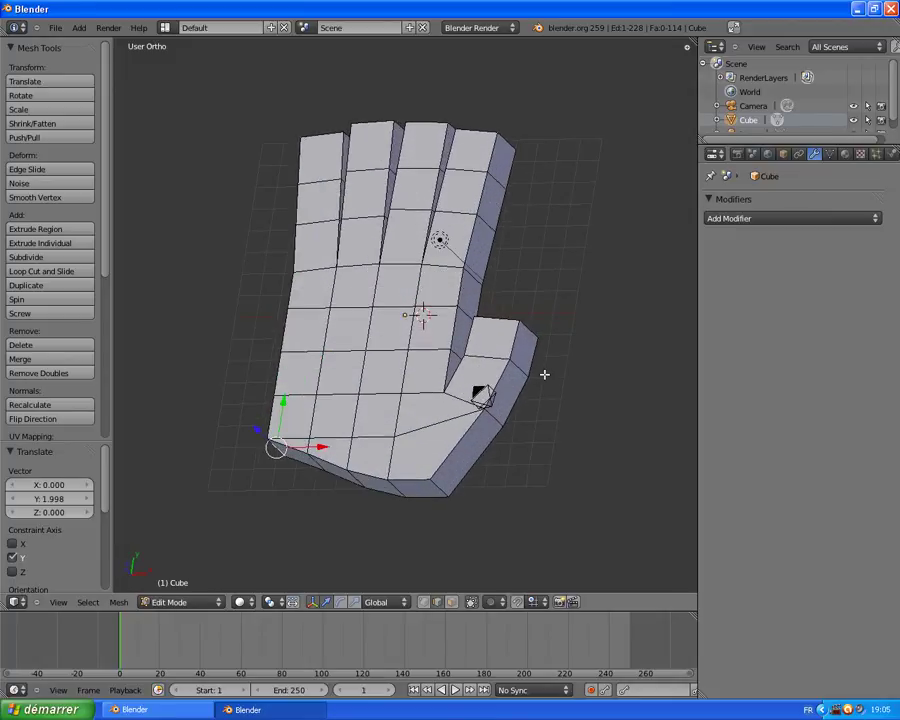
key(ctrl+Tab)
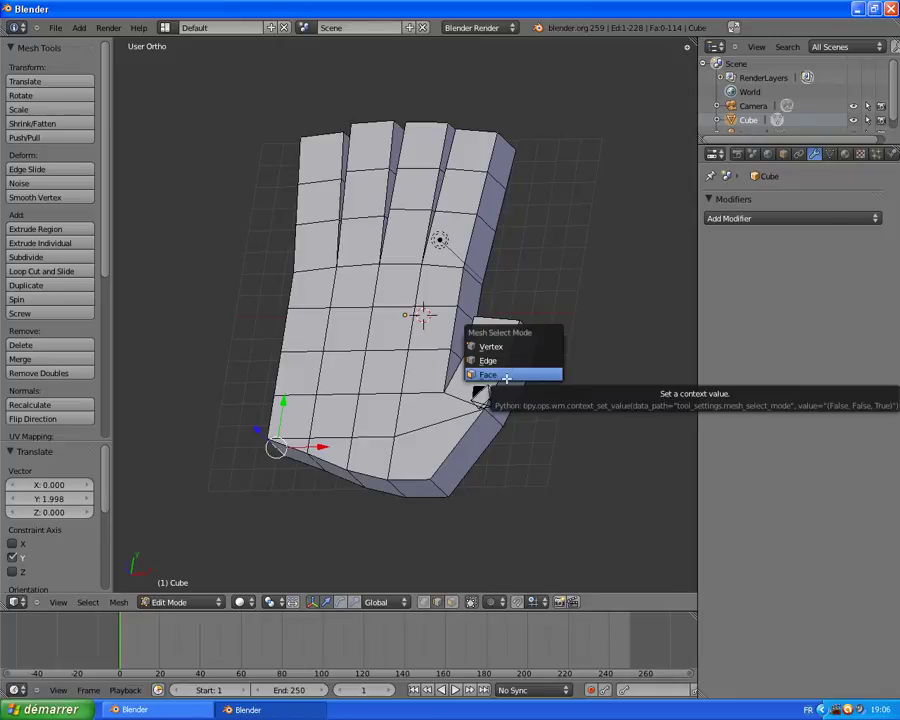
click(508, 374)
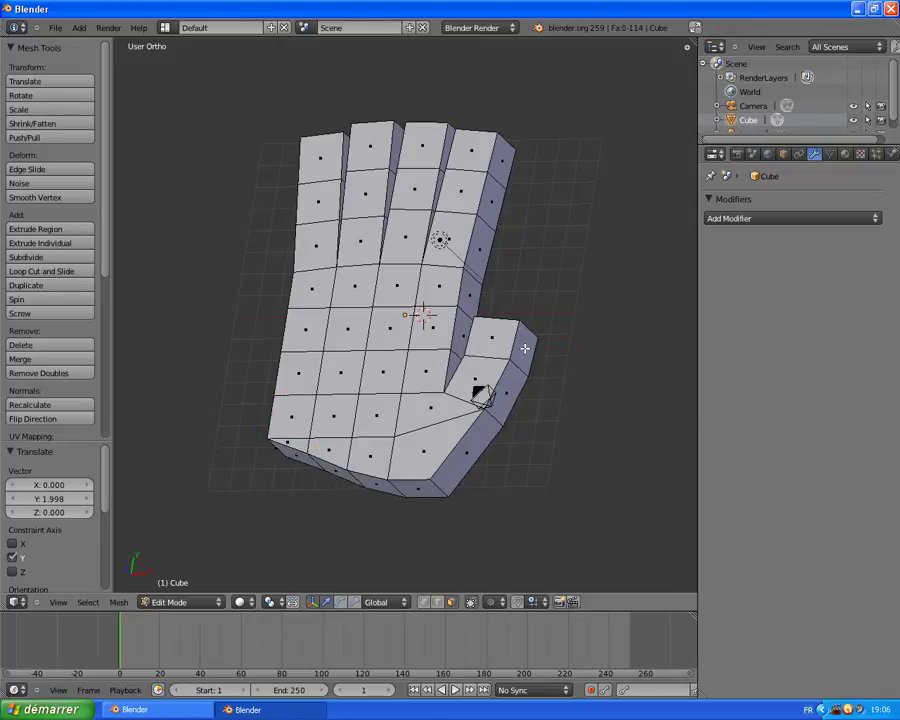
right_click(525, 348)
key(KP_7)
key(g)
key(x)
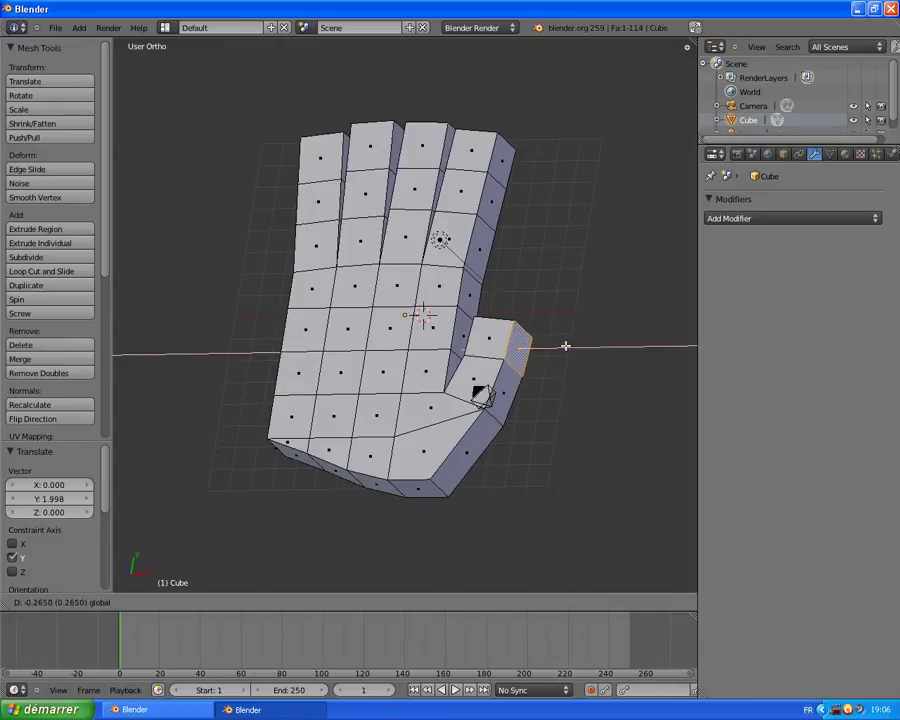
click(558, 348)
- Move the -X side face of the thumb's end segment about 0.12 units along X
middle_drag(558, 348, 547, 358)
right_click(494, 343)
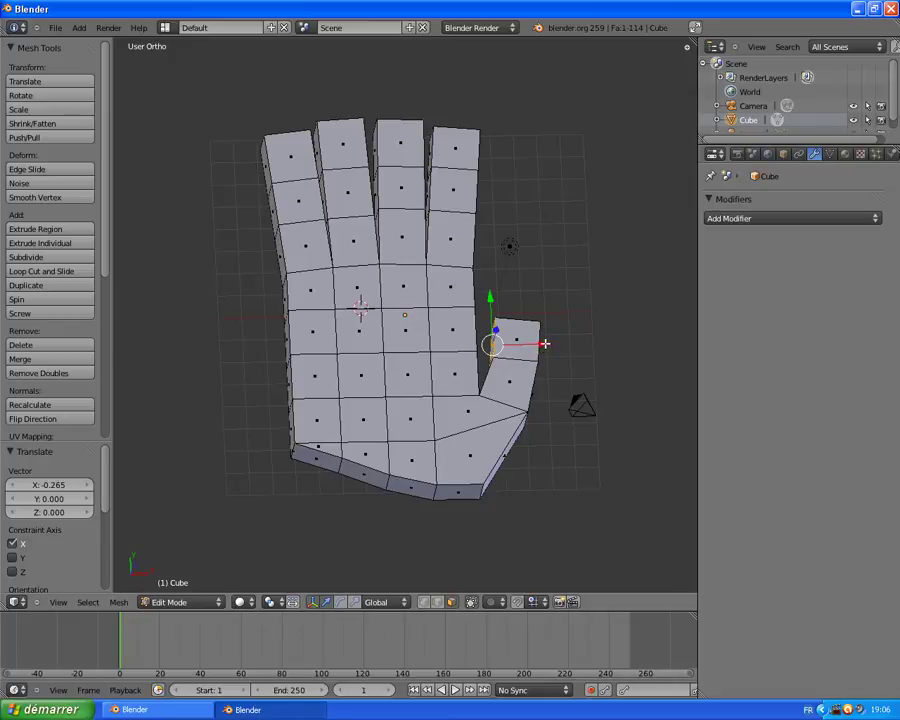
key(g)
key(x)
click(548, 343)
- Move the +X side face of the +X-most finger's end segment about -0.23 units along X
middle_drag(541, 230, 491, 214)
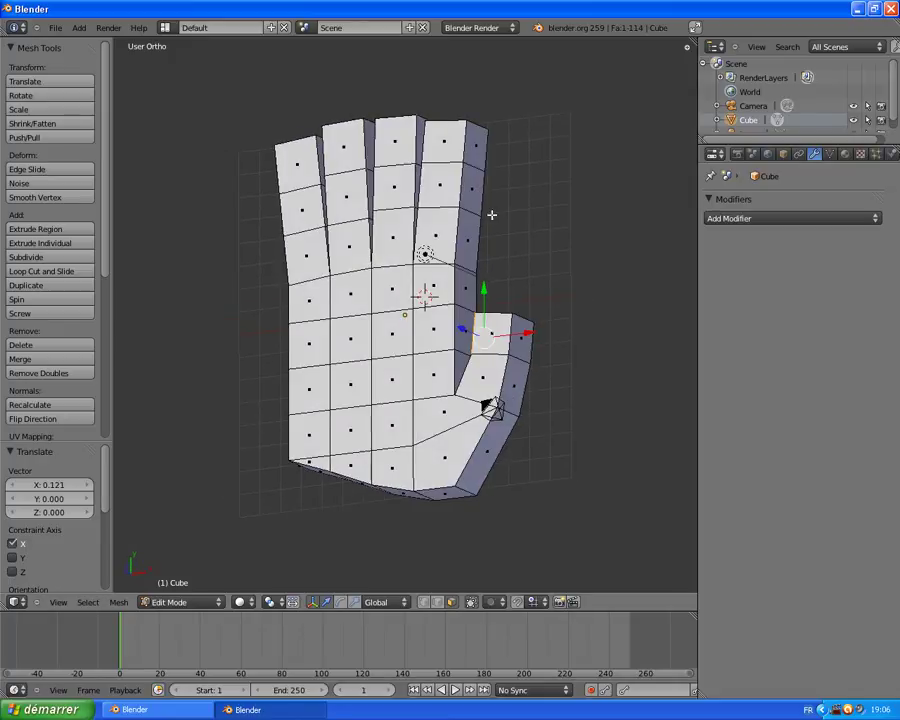
right_click(480, 145)
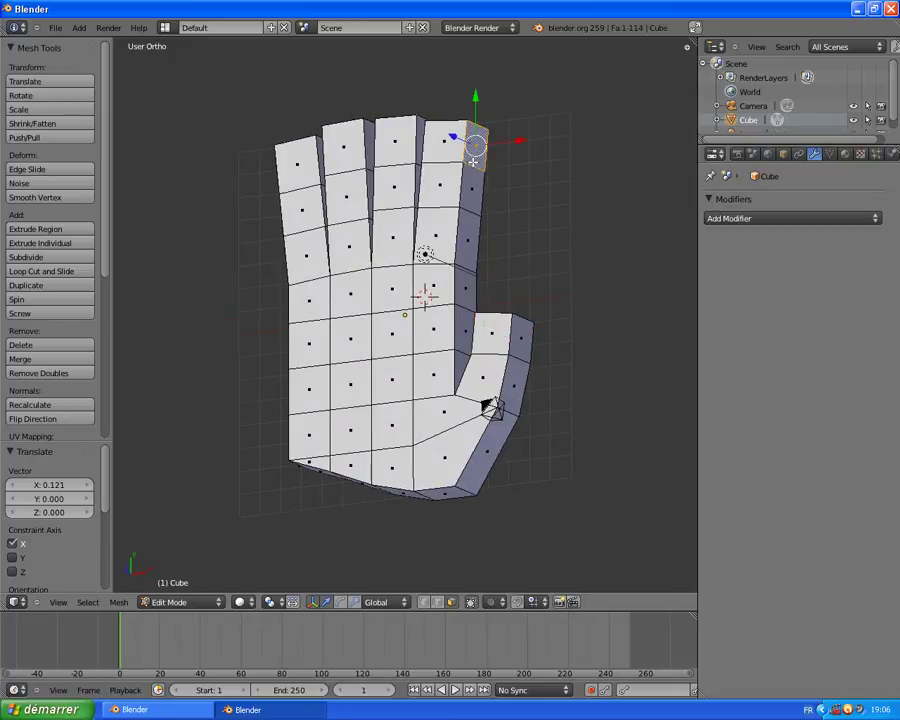
key(g)
key(x)
click(518, 140)
- Narrow the end segment of the second finger from +X, moving its +X and -X side faces about -0.16 and 0.09 units along X
middle_drag(518, 140, 495, 182)
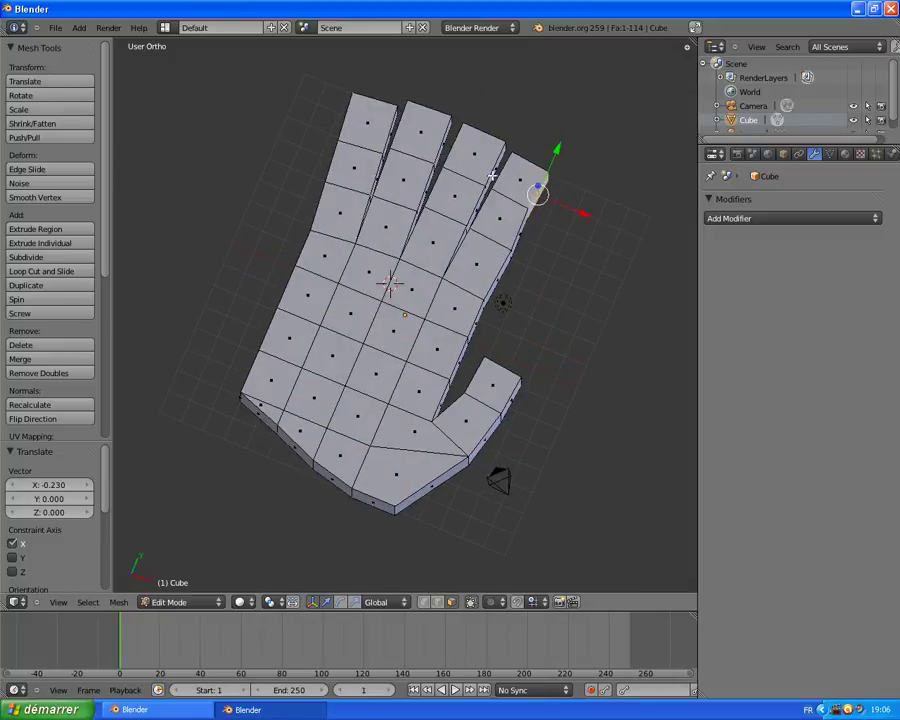
right_click(494, 170)
drag(541, 187, 527, 182)
middle_drag(527, 182, 541, 190)
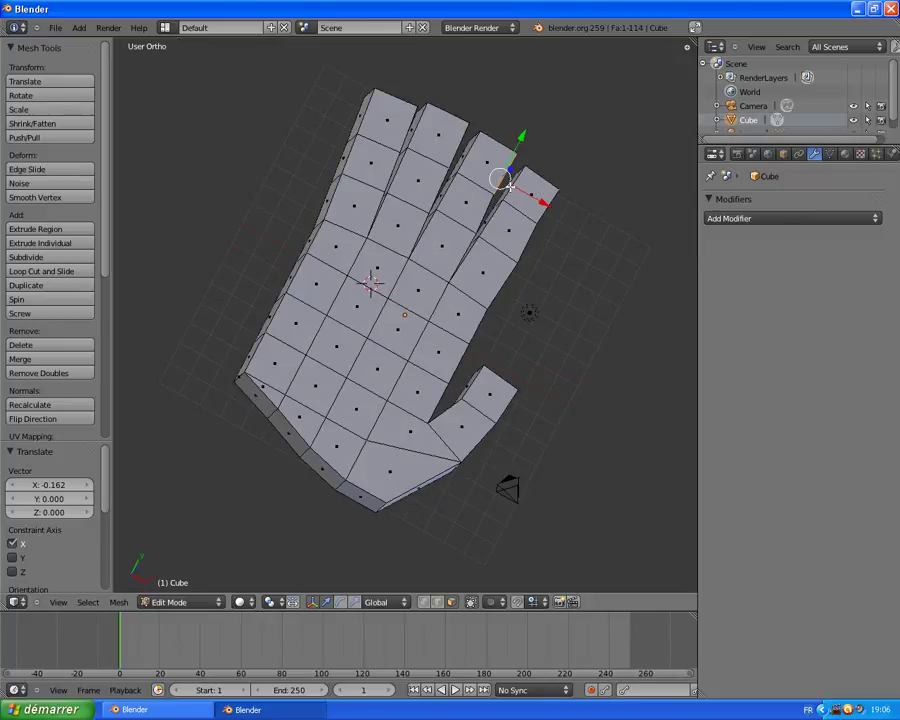
drag(554, 206, 558, 210)
right_click(466, 152)
drag(506, 180, 506, 180)
- Narrow the end segment of the third finger from +X, moving its +X and -X side faces about -0.23 and 0.05 units along X
middle_drag(506, 180, 524, 188)
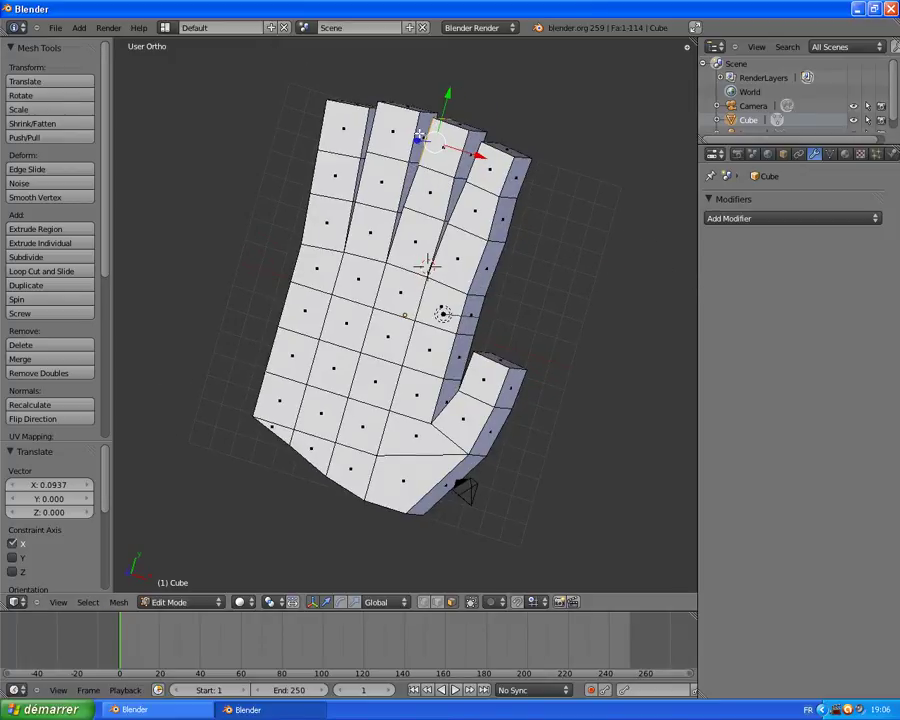
right_click(418, 136)
drag(468, 153, 460, 152)
mouse_move(460, 152)
middle_down()
mouse_move(501, 154)
mouse_move(432, 131)
mouse_move(470, 148)
mouse_move(473, 141)
middle_up()
right_click(453, 130)
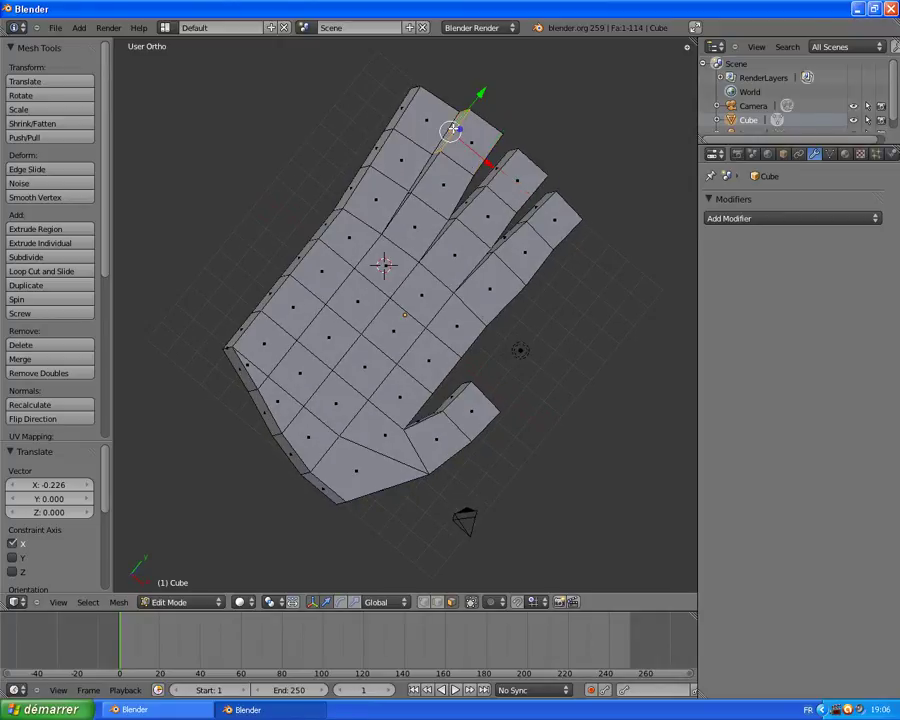
drag(490, 164, 466, 156)
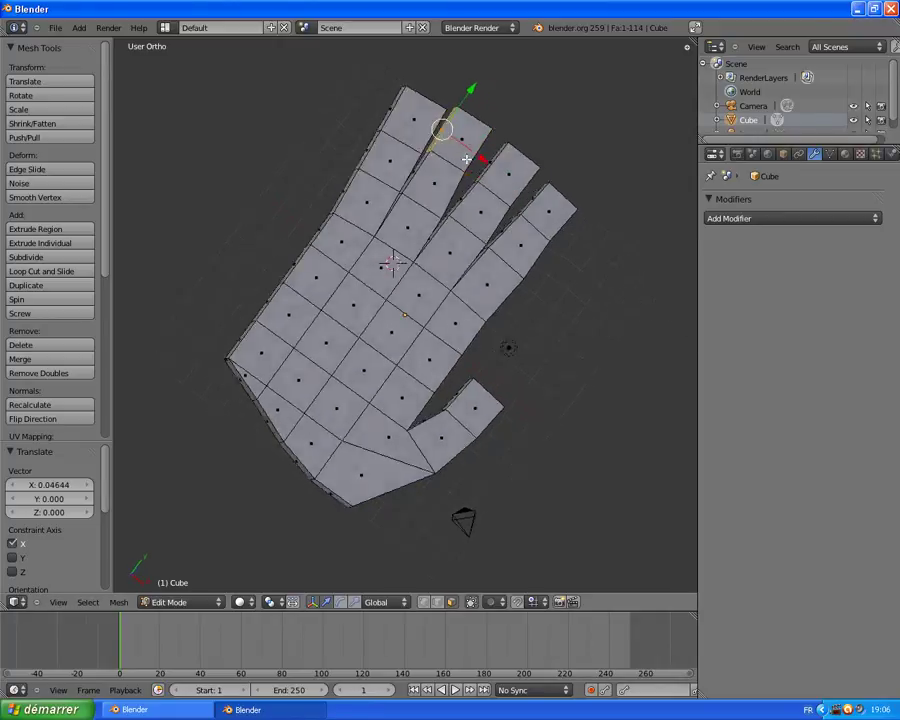
- Narrow the -X-most finger's end segment, moving its +X and -X side faces about -0.29 and 0.06 units along X
middle_drag(466, 156, 419, 141)
right_click(389, 93)
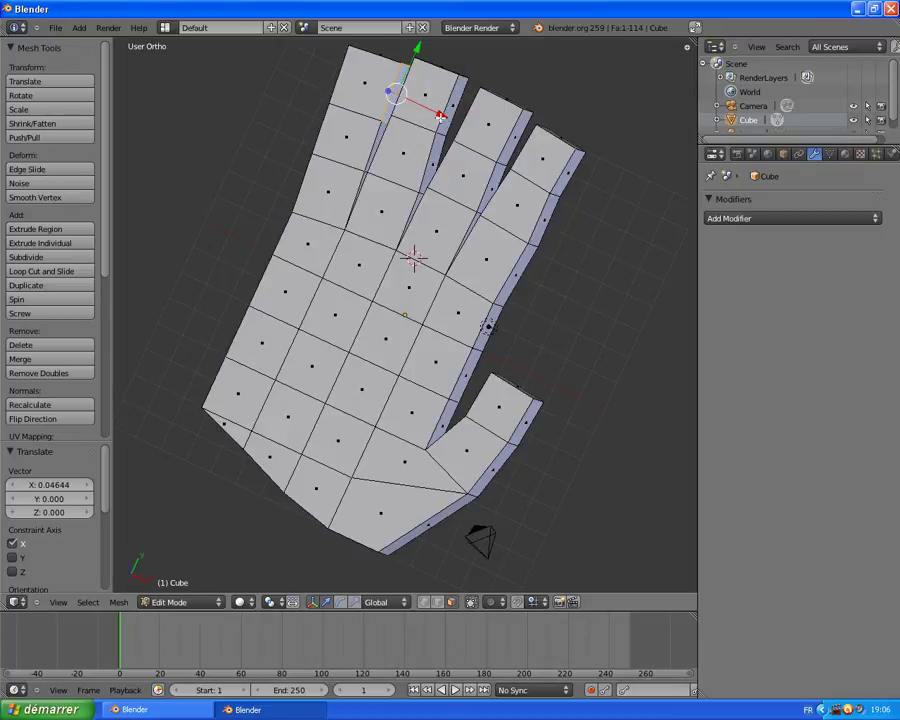
drag(440, 116, 420, 108)
middle_drag(420, 108, 399, 83)
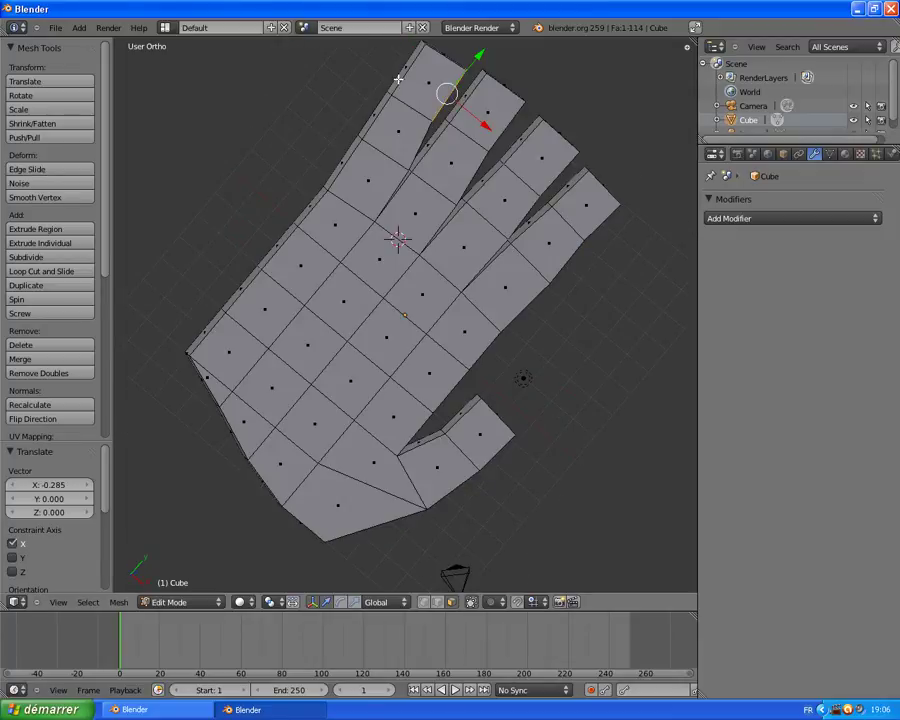
right_click(398, 78)
drag(444, 98, 454, 120)
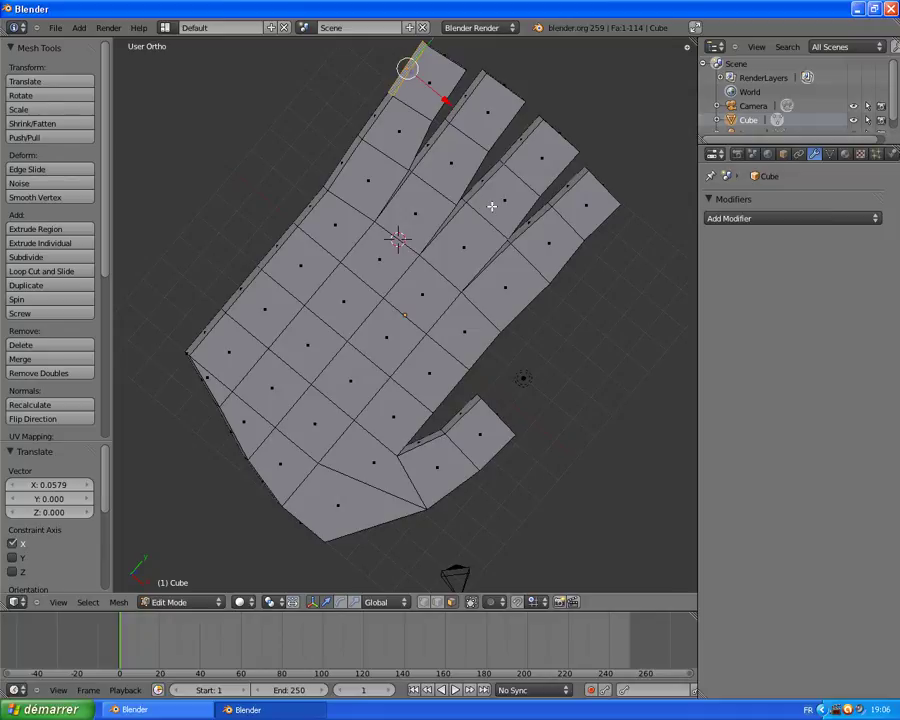
- Select the eight top faces in the palm's two middle rows and deselect the -X-most finger's end-segment side face
key(KP_7)
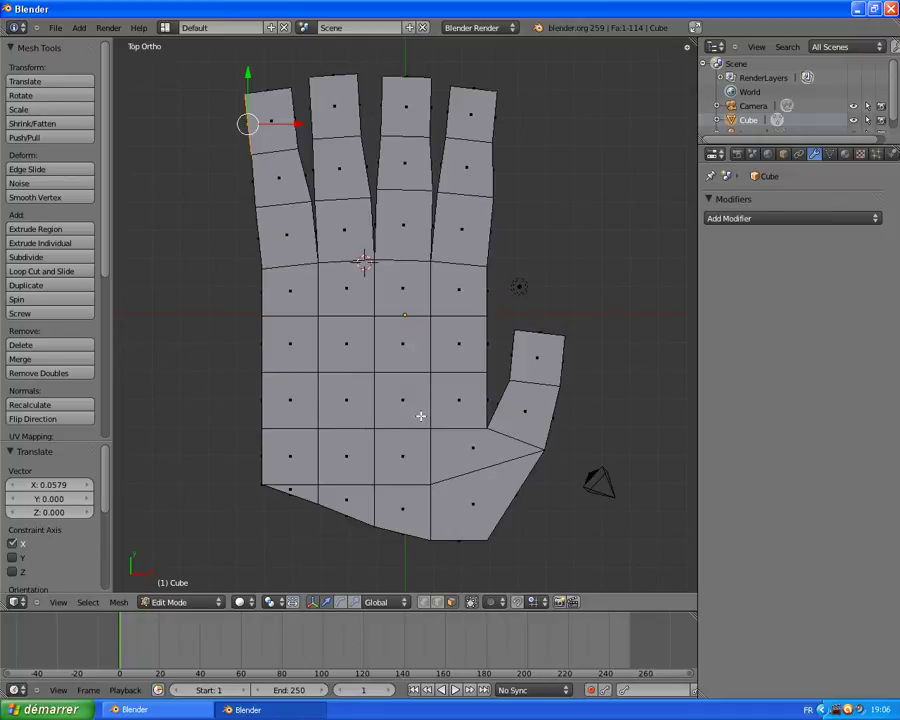
shift+right_click(300, 342)
shift+right_click(342, 337)
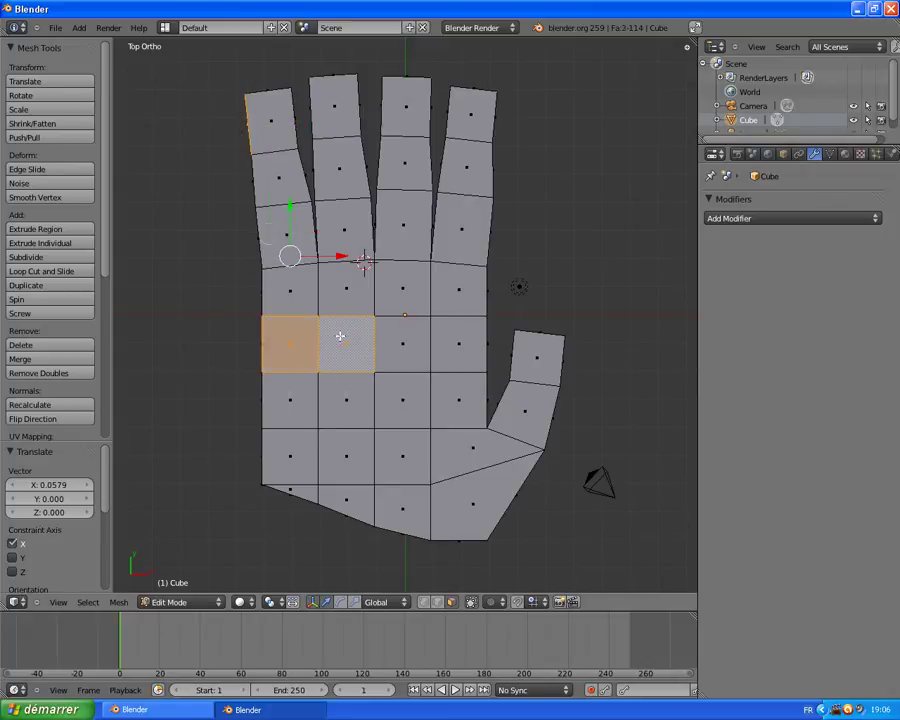
shift+right_click(402, 342)
shift+right_click(462, 348)
shift+right_click(460, 398)
shift+right_click(402, 402)
shift+right_click(350, 405)
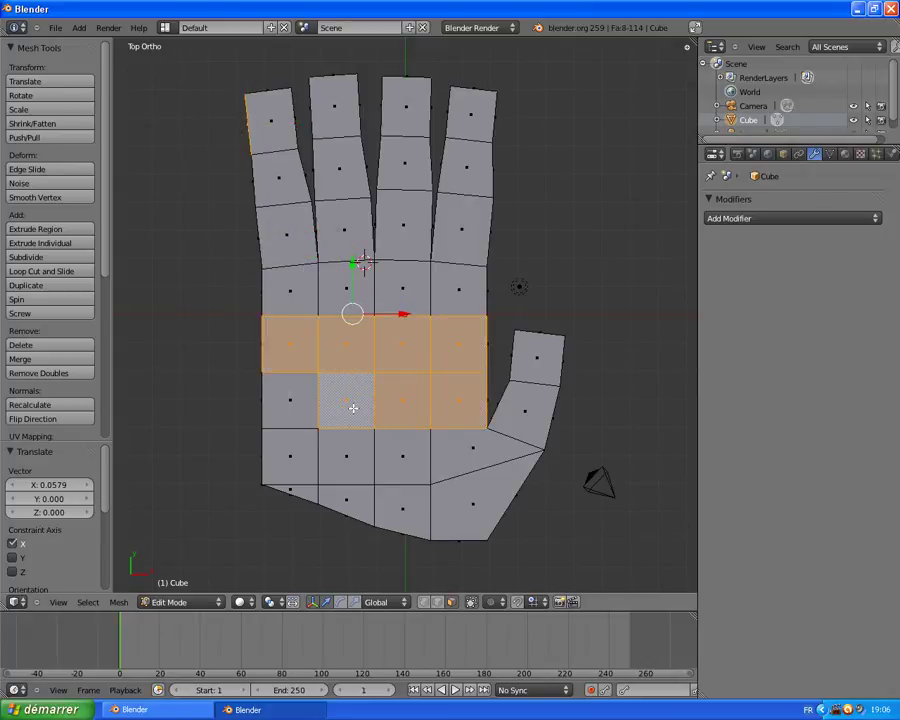
shift+right_click(305, 404)
middle_drag(318, 397, 372, 358)
shift+right_click(346, 132)
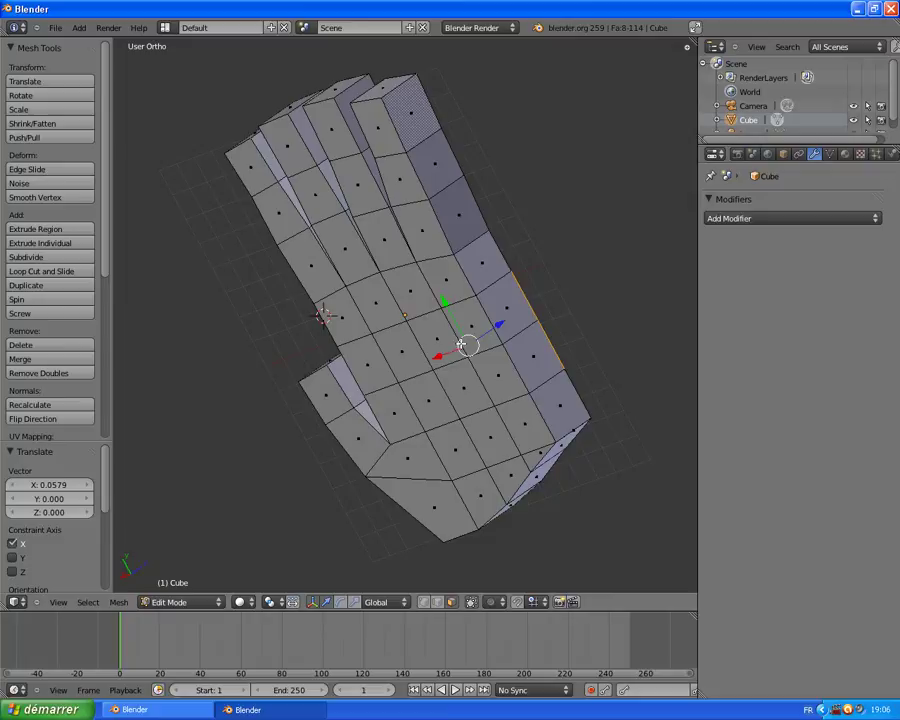
- Add the eight matching underside faces of the palm's two middle rows to the selection, leaving out the edge side face
shift+right_click(372, 358)
shift+right_click(382, 420)
shift+right_click(400, 350)
shift+right_click(405, 412)
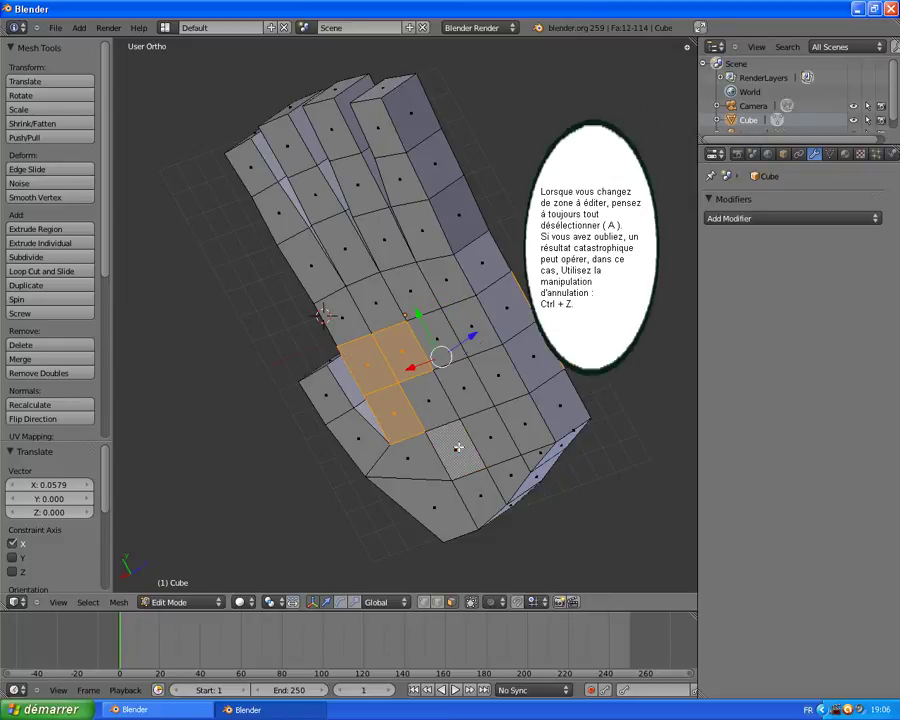
shift+right_click(468, 394)
shift+right_click(432, 400)
shift+right_click(438, 342)
shift+right_click(503, 316)
shift+right_click(501, 378)
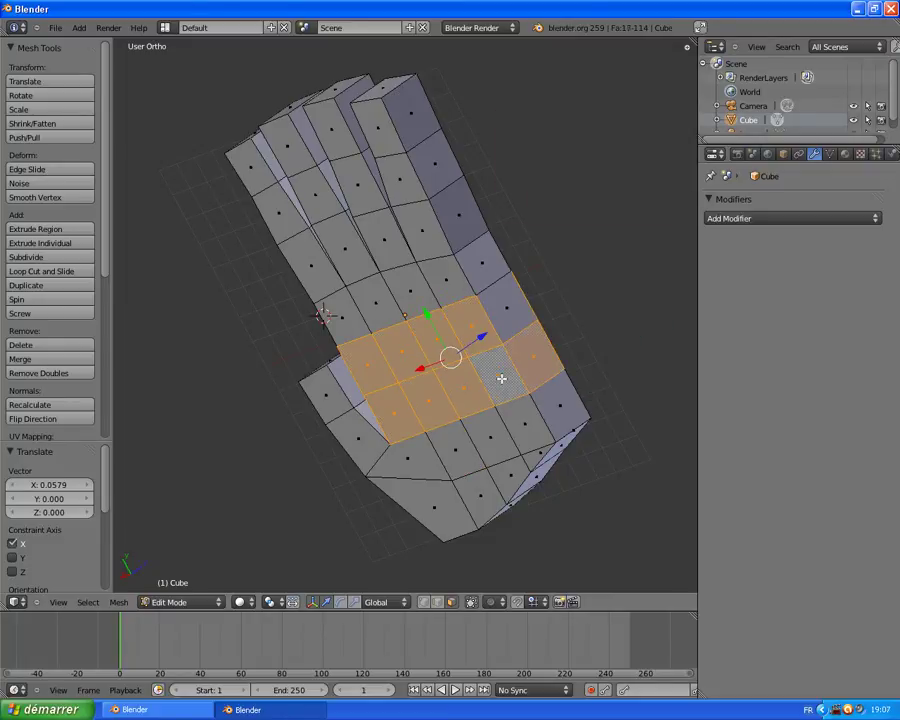
shift+right_click(501, 378)
middle_drag(534, 360, 438, 401)
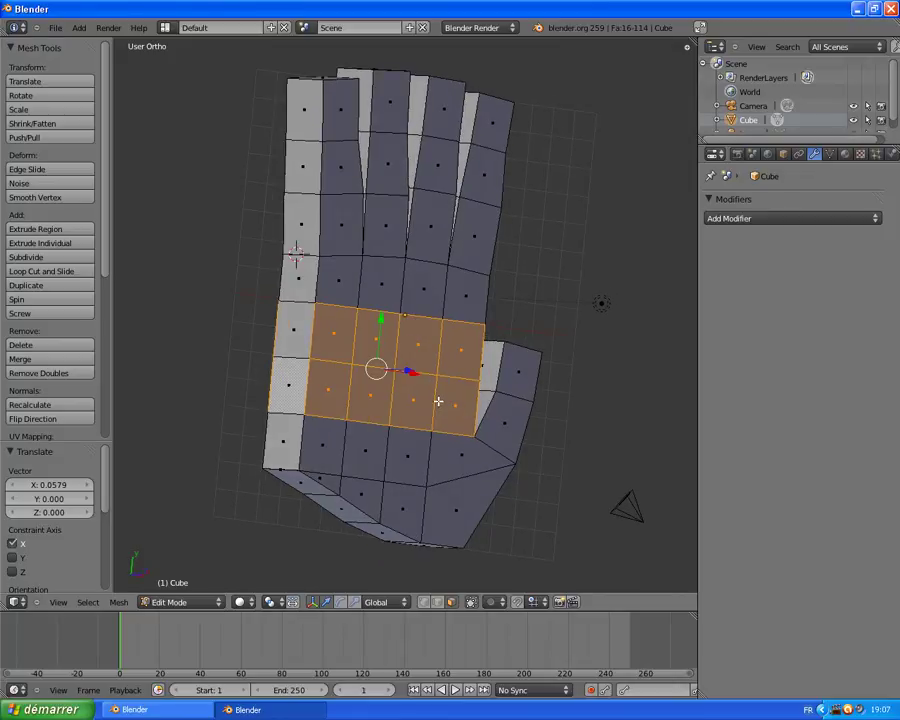
key(KP_7)
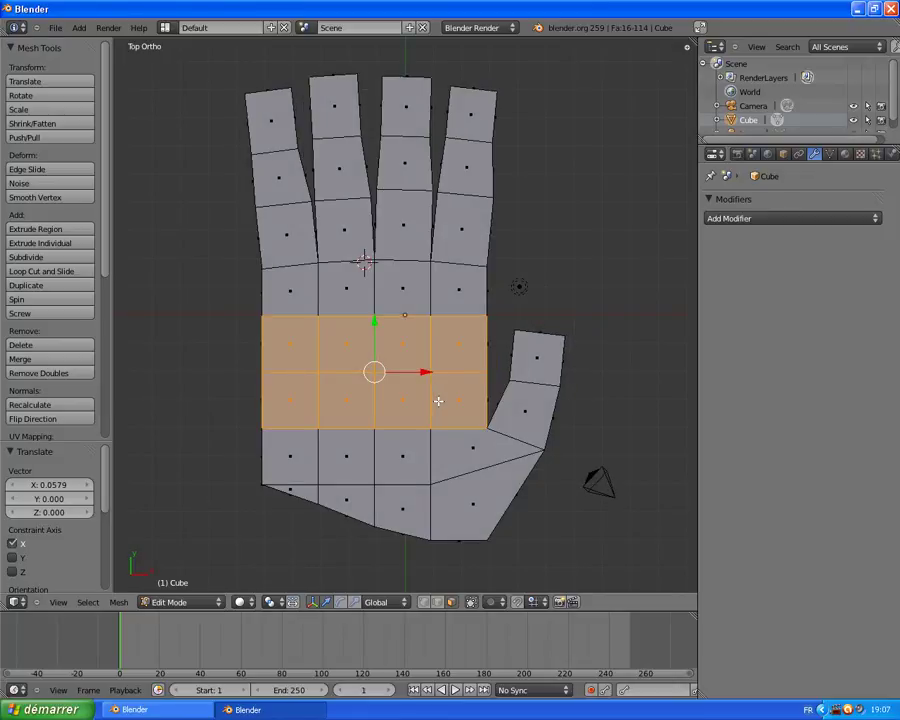
- Try to move the selected middle palm faces about -0.23 units along Z in a side view
key(KP_4)
key(KP_4)
key(KP_4)
key(KP_4)
key(KP_4)
key(KP_4)
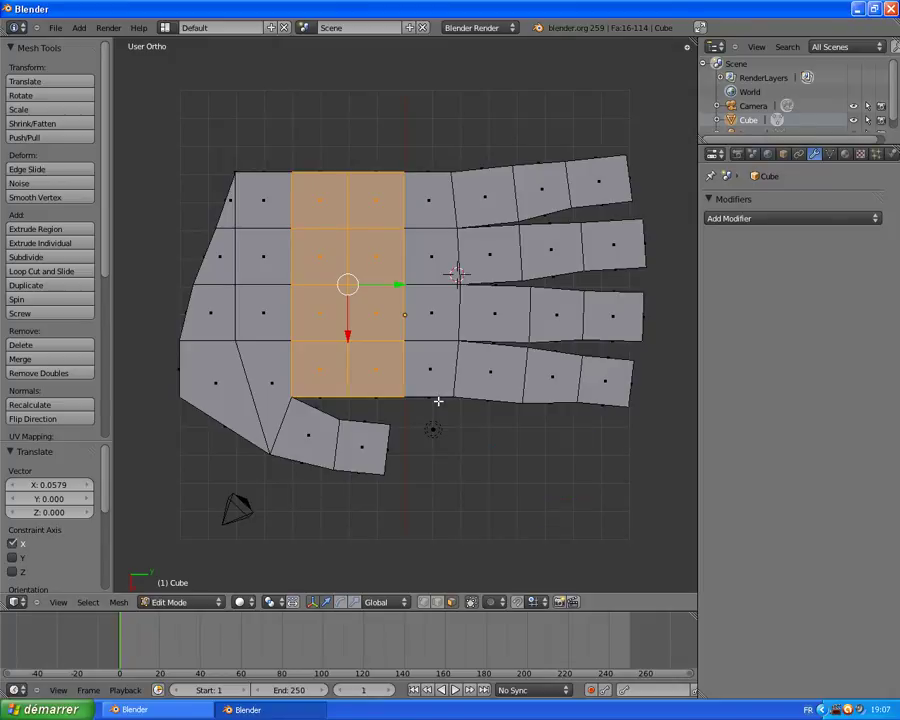
key(KP_8)
key(KP_8)
key(KP_8)
key(KP_8)
key(KP_8)
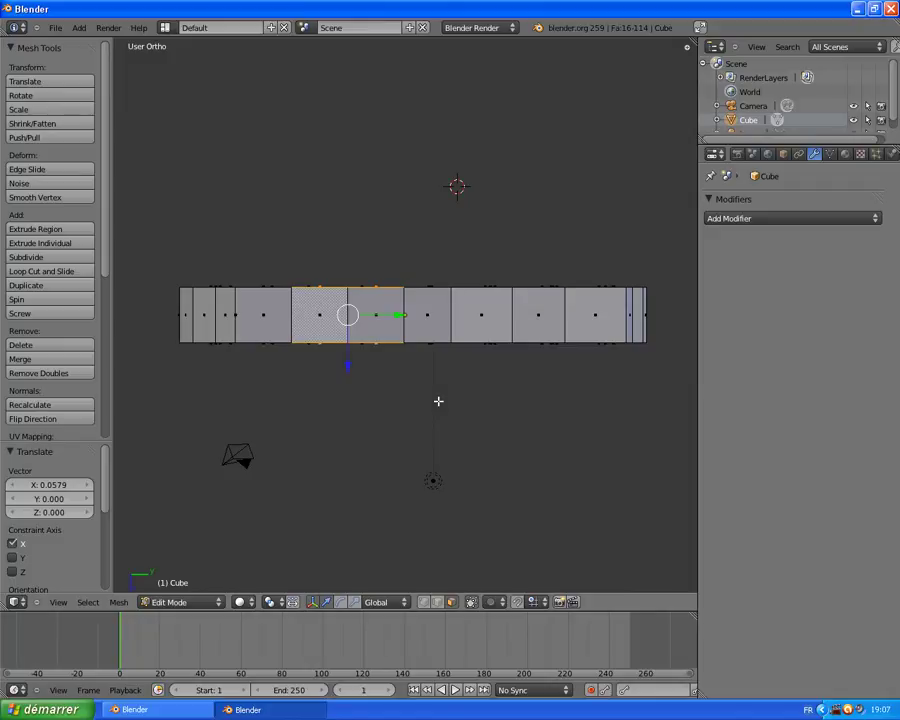
key(KP_8)
key(KP_8)
key(KP_8)
key(KP_8)
key(KP_8)
key(KP_8)
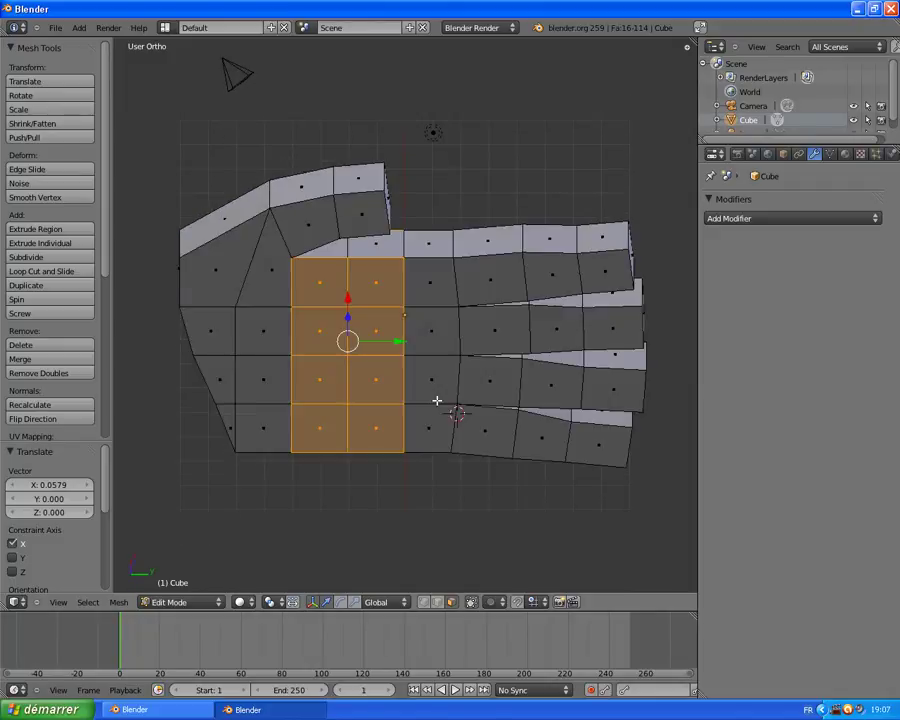
key(KP_8)
key(KP_8)
key(KP_8)
key(KP_8)
key(KP_8)
key(KP_8)
key(KP_8)
key(KP_8)
key(KP_8)
key(KP_8)
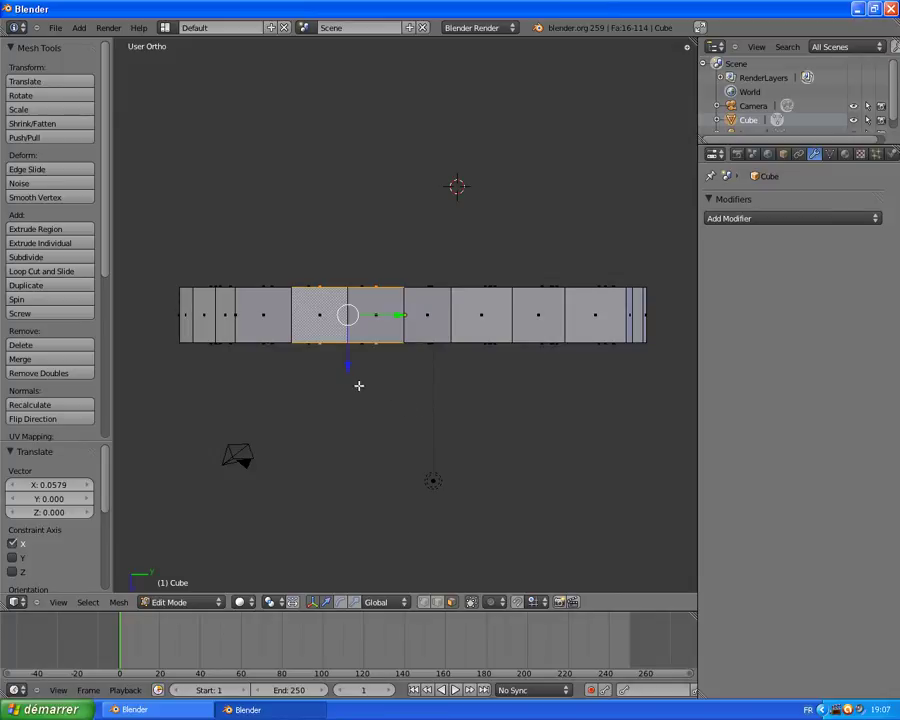
drag(348, 367, 348, 360)
key(KP_7)
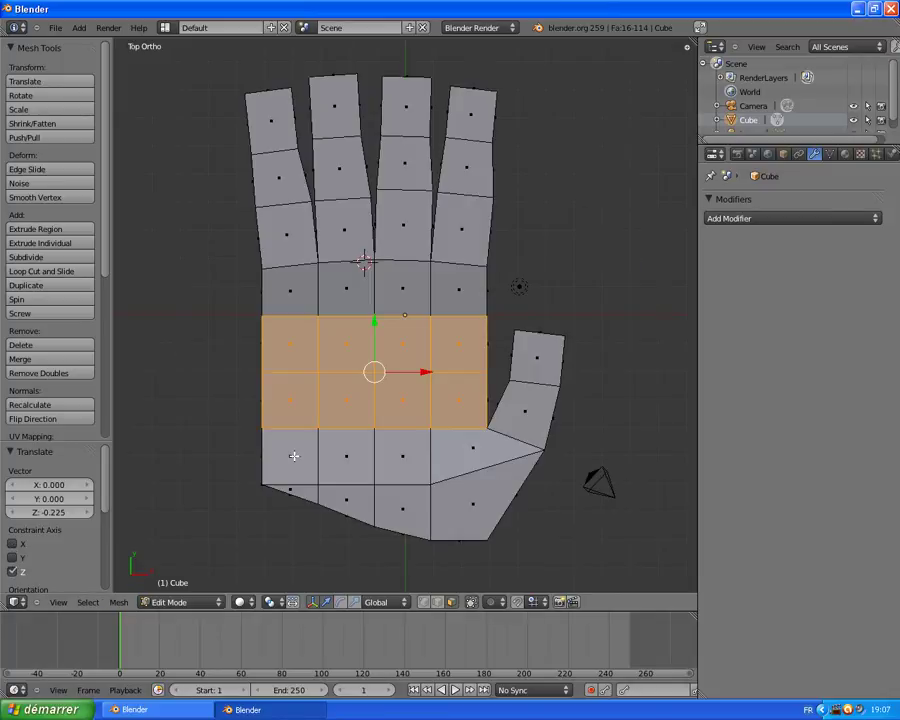
middle_drag(294, 456, 274, 279)
key(ctrl+z)
- Move the selected top and underside faces of the middle palm about 0.36 units along Z
key(g)
key(z)
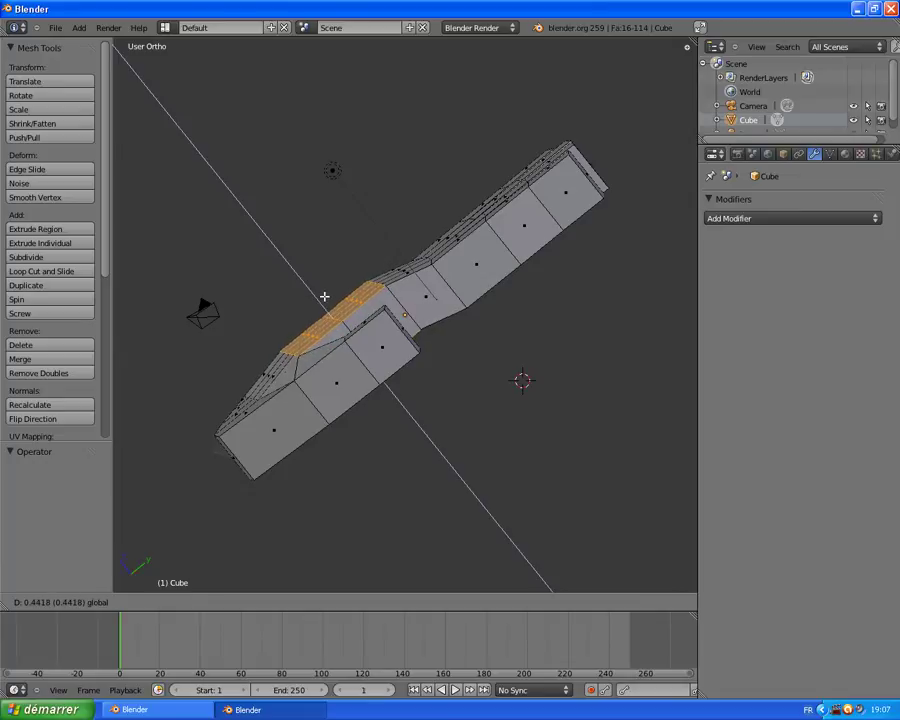
click(325, 298)
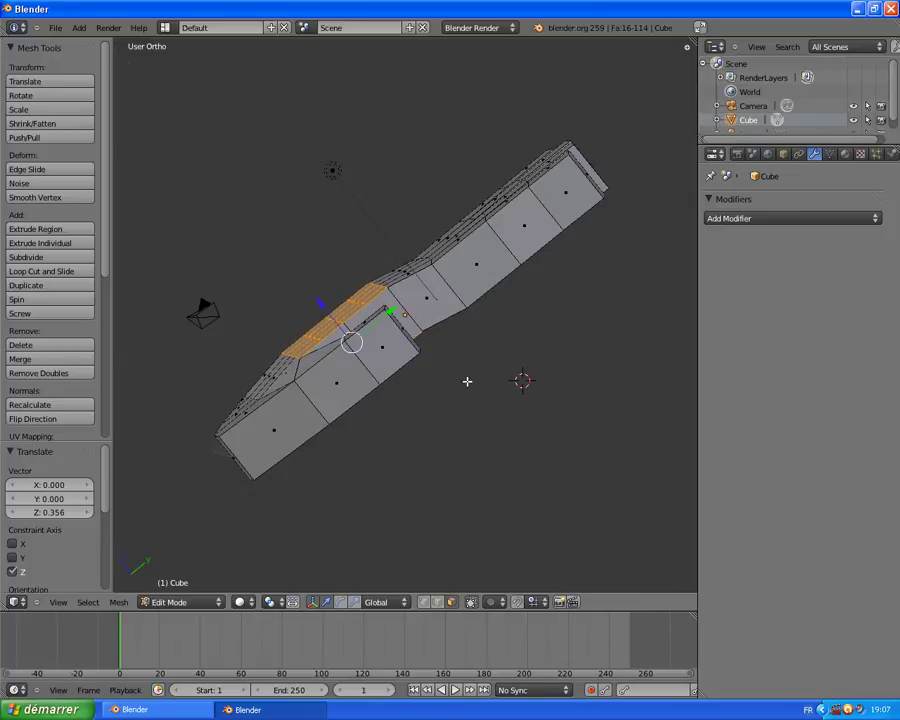
- Move the +X side face of the +X-most finger's base segment about -0.19 units along X
key(KP_7)
middle_drag(484, 393, 455, 281)
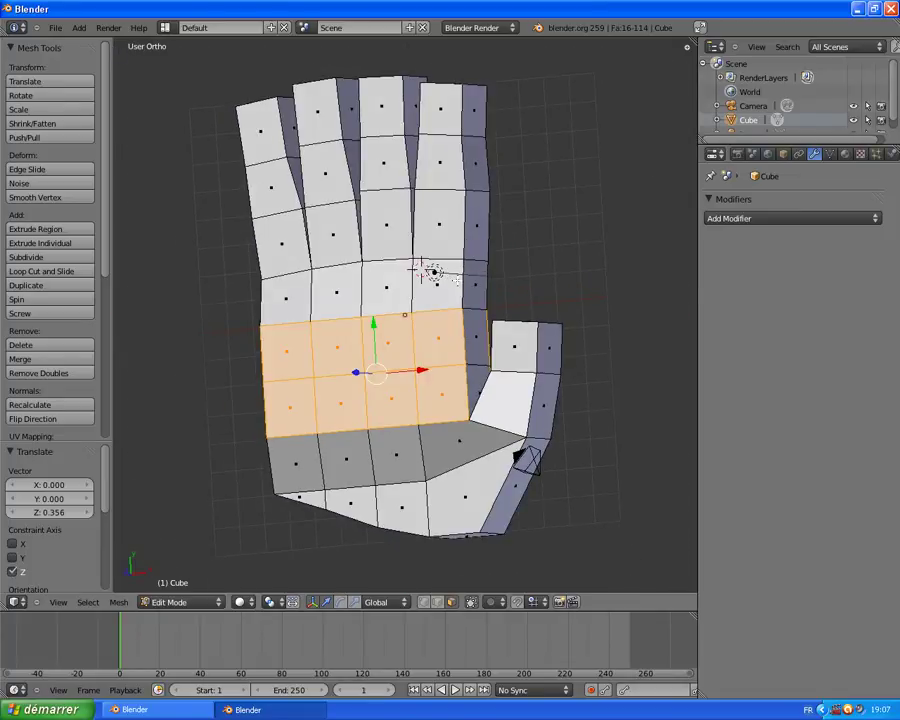
right_click(479, 224)
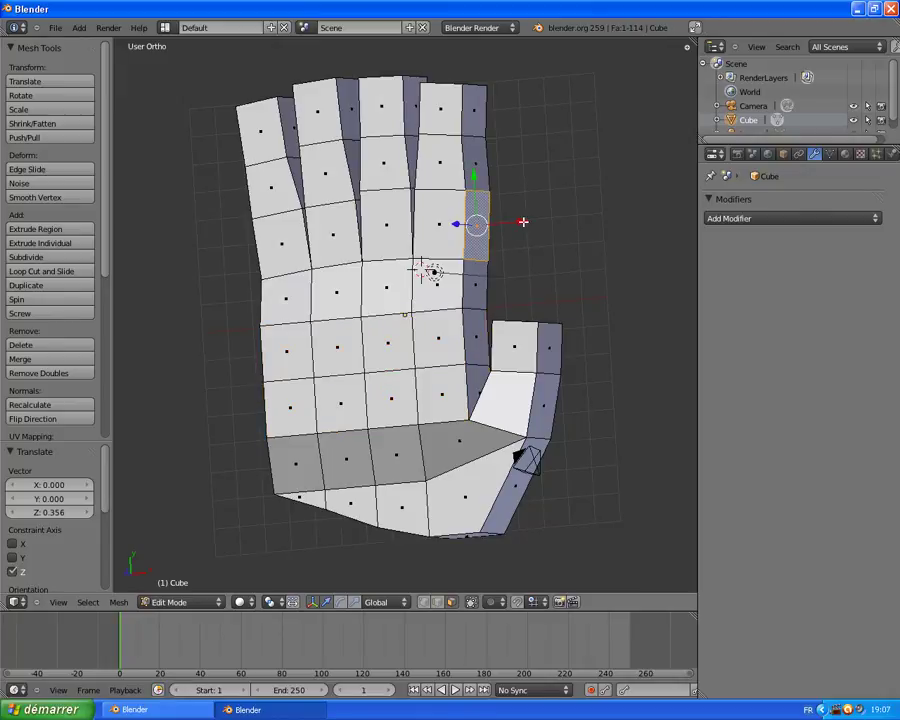
key(g)
key(x)
click(517, 216)
- Narrow the base segments of the two -X-most fingers, moving their +X side faces about -0.15 and -0.10 units along X
mouse_move(517, 216)
middle_down()
mouse_move(550, 214)
mouse_move(530, 203)
middle_up()
middle_drag(376, 198, 303, 208)
right_click(311, 207)
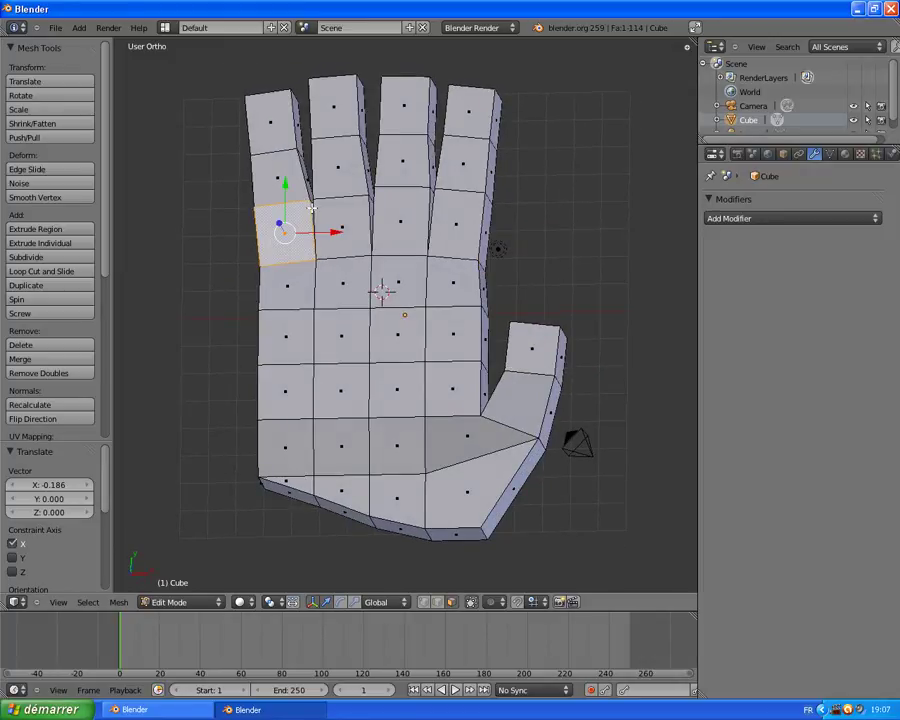
right_click(314, 207)
drag(366, 234, 358, 233)
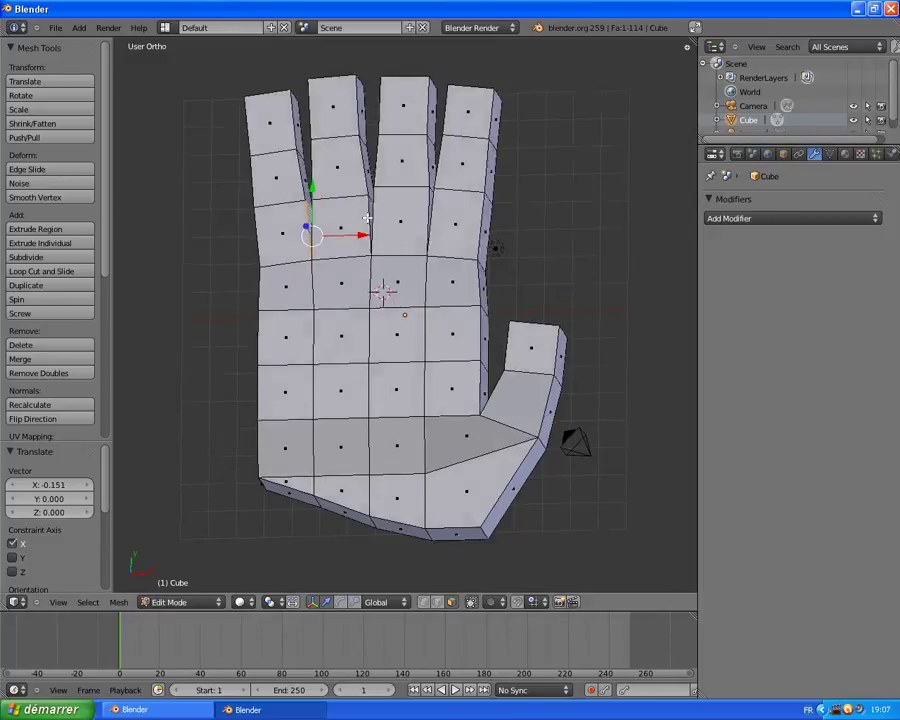
right_click(368, 210)
mouse_move(424, 231)
mouse_down()
mouse_move(410, 231)
mouse_move(420, 231)
mouse_up()
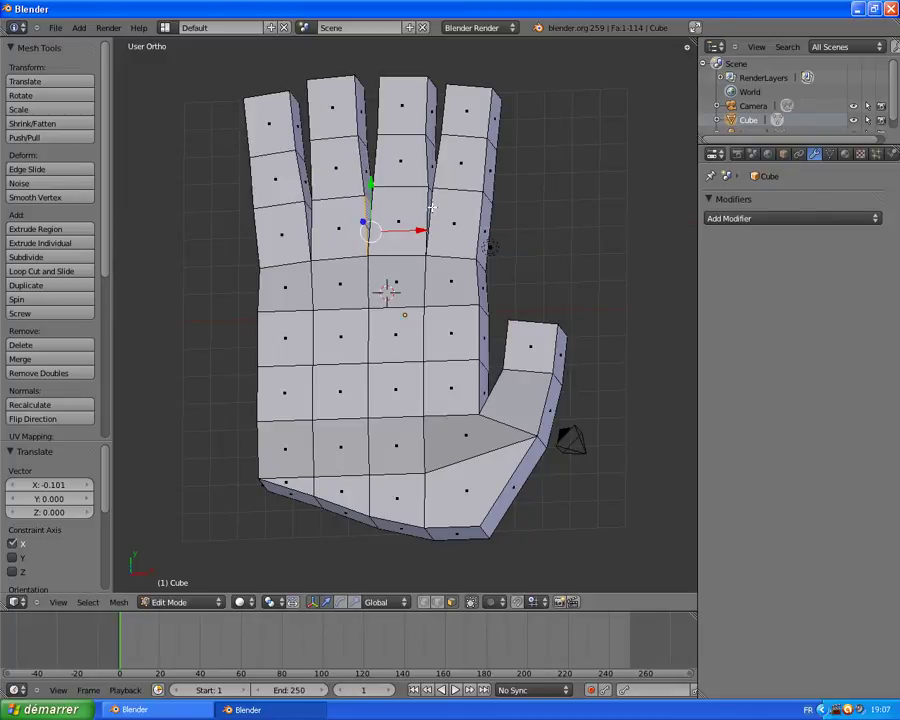
- Narrow the base segment of the second finger from +X, moving its +X and -X side faces about -0.08 and 0.05 units along X
shift+right_click(433, 208)
right_click(430, 207)
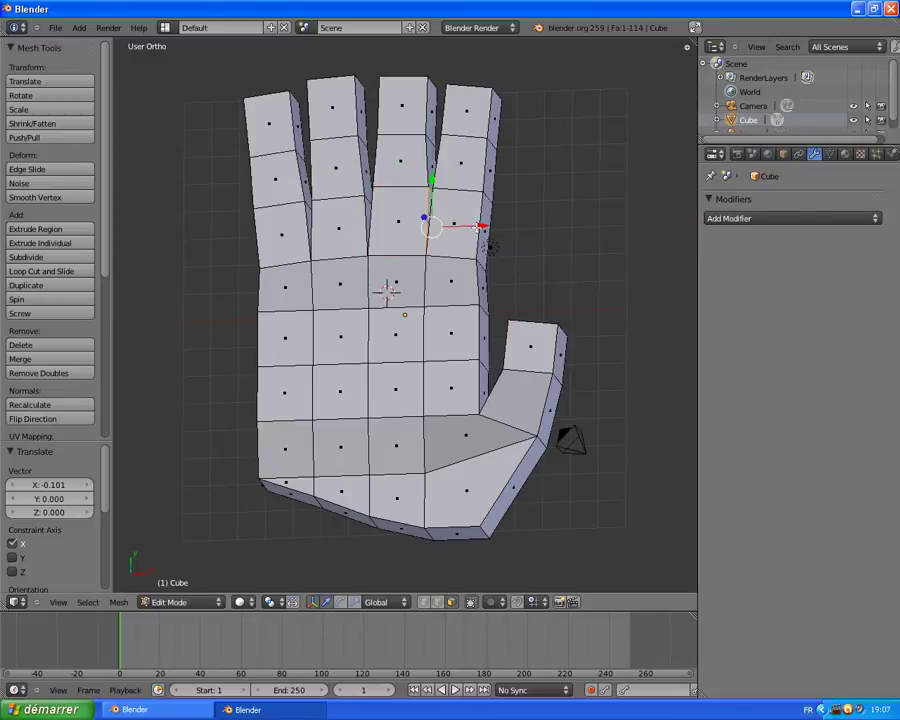
drag(476, 226, 530, 231)
right_click(487, 229)
middle_drag(470, 228, 407, 221)
right_click(380, 208)
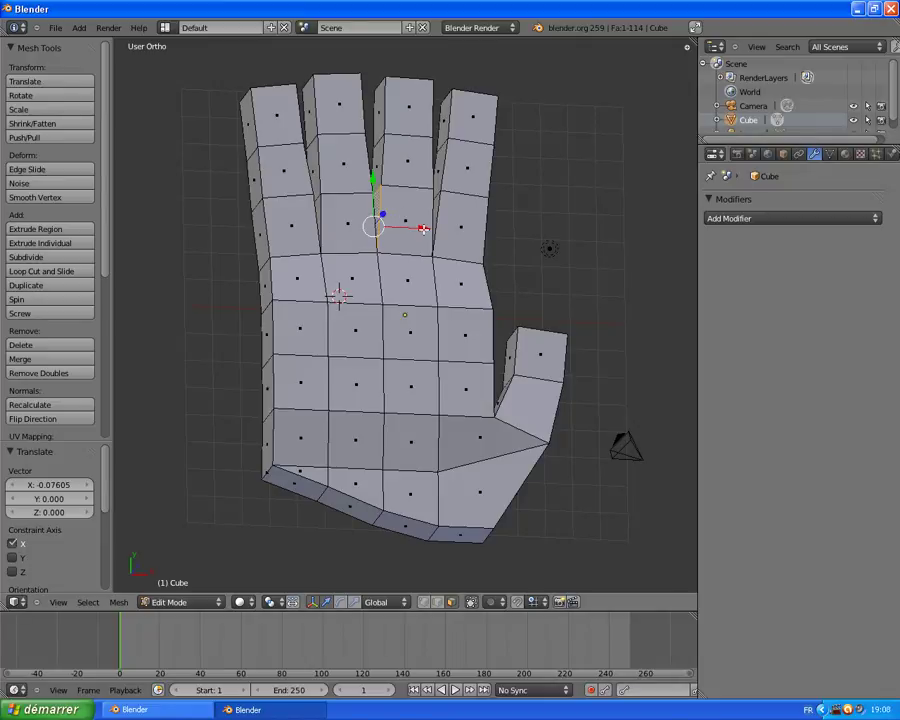
drag(424, 229, 428, 229)
right_click(822, 709)
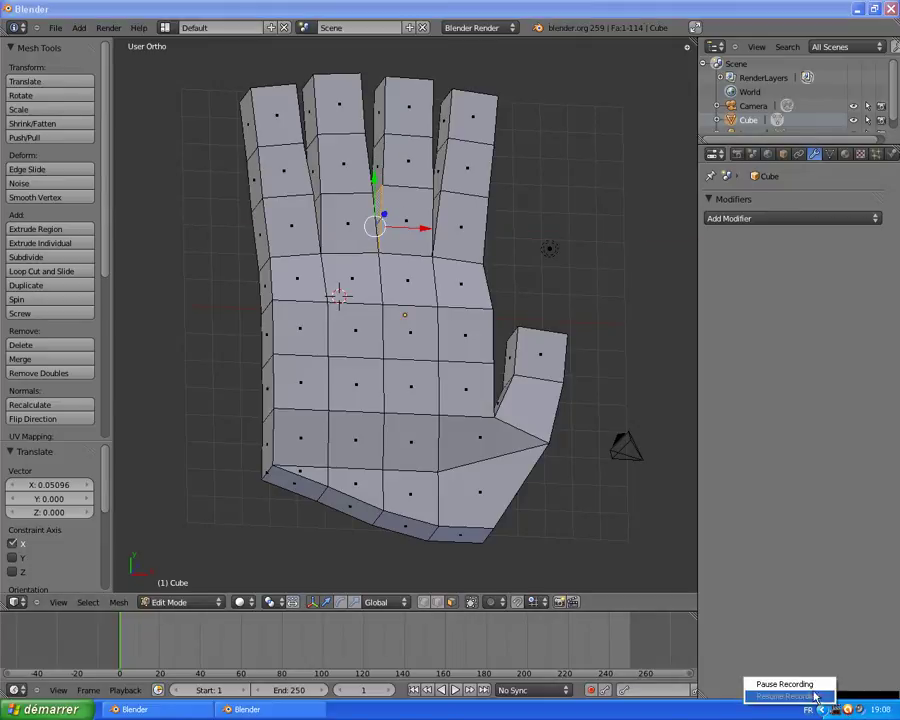
click(815, 697)
middle_drag(554, 373, 532, 368)
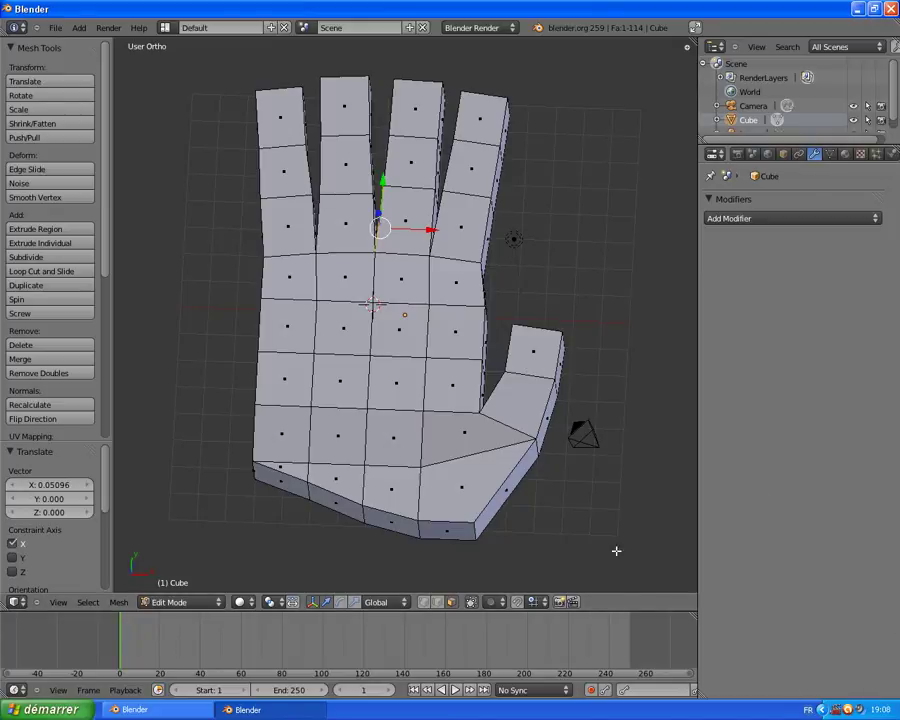
scroll(432, 375, down, 2)
scroll(432, 375, up, 1)
key(KP_7)
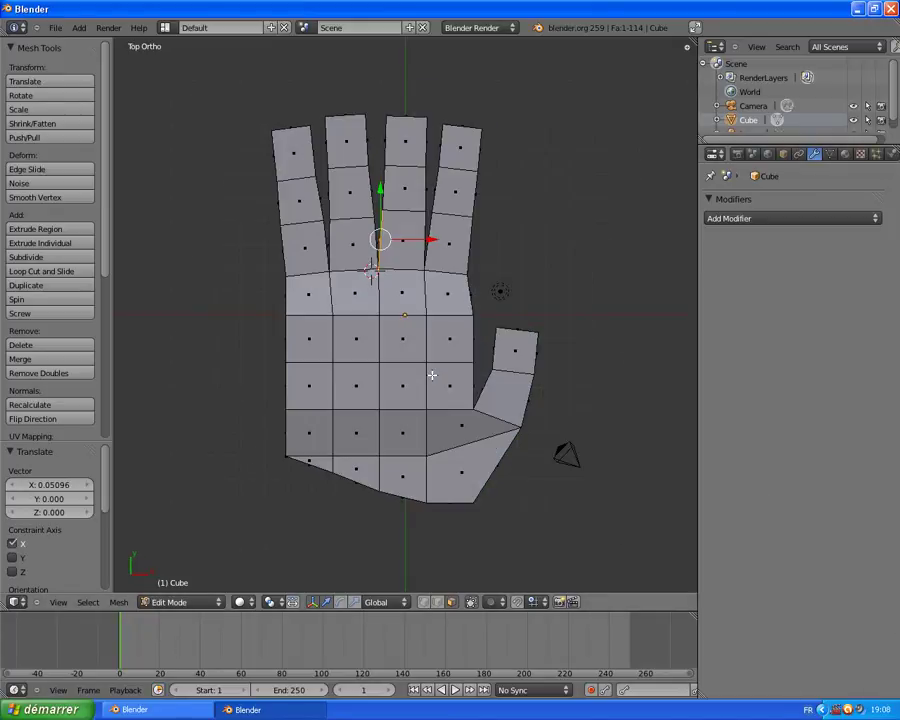
middle_drag(435, 373, 474, 342)
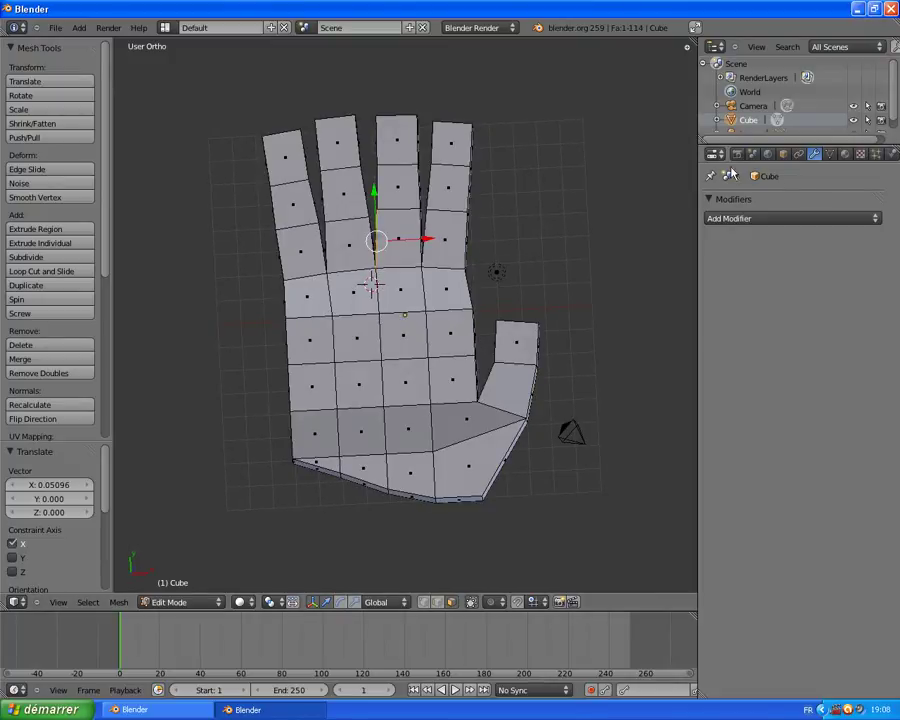
- Add a Subdivision Surface modifier to the hand mesh
click(675, 126)
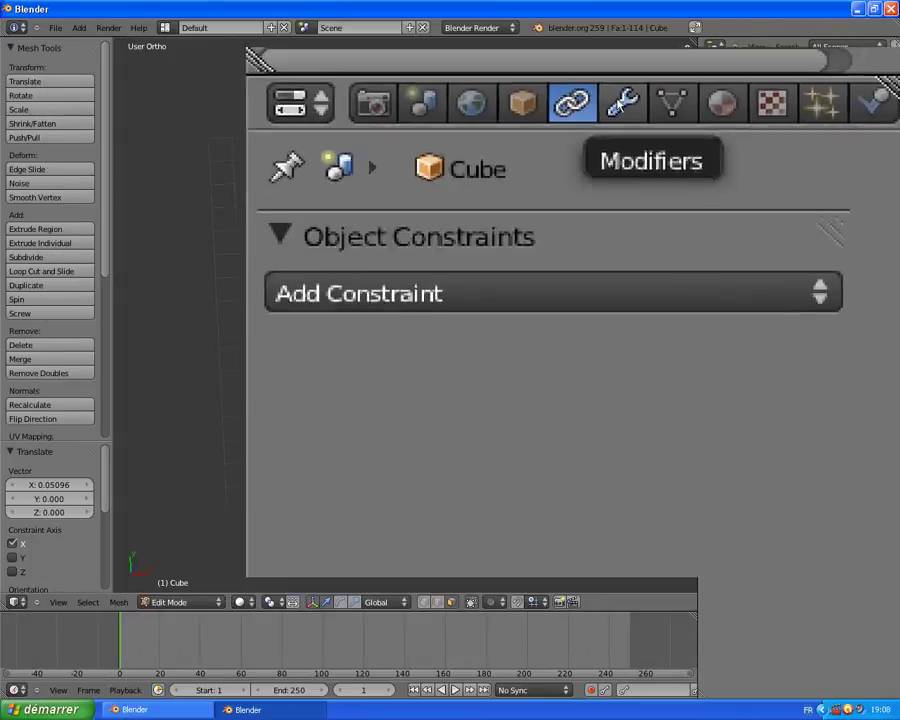
click(620, 104)
click(749, 218)
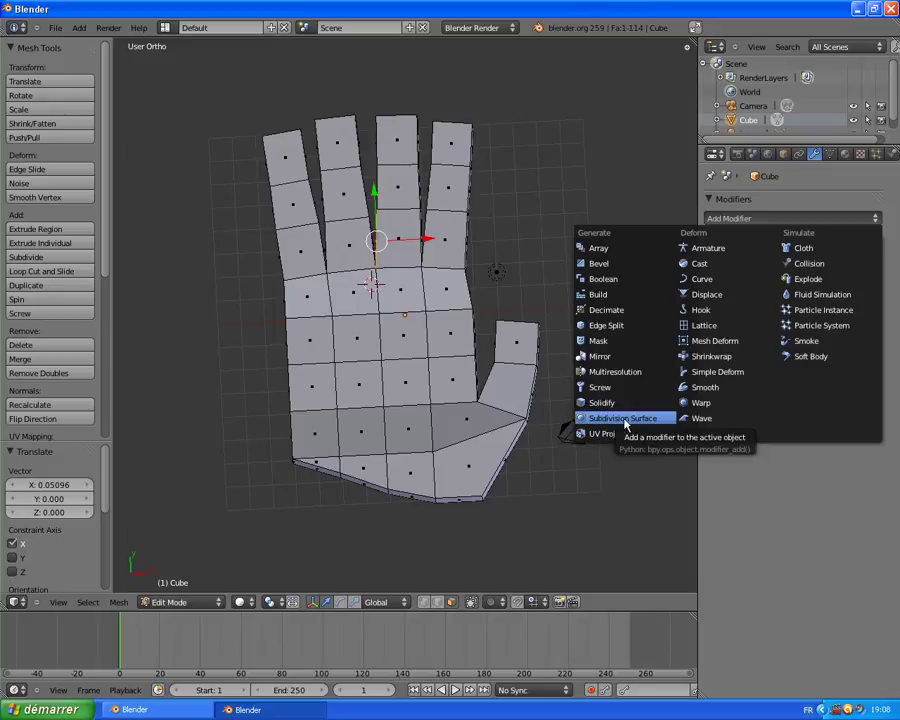
click(624, 418)
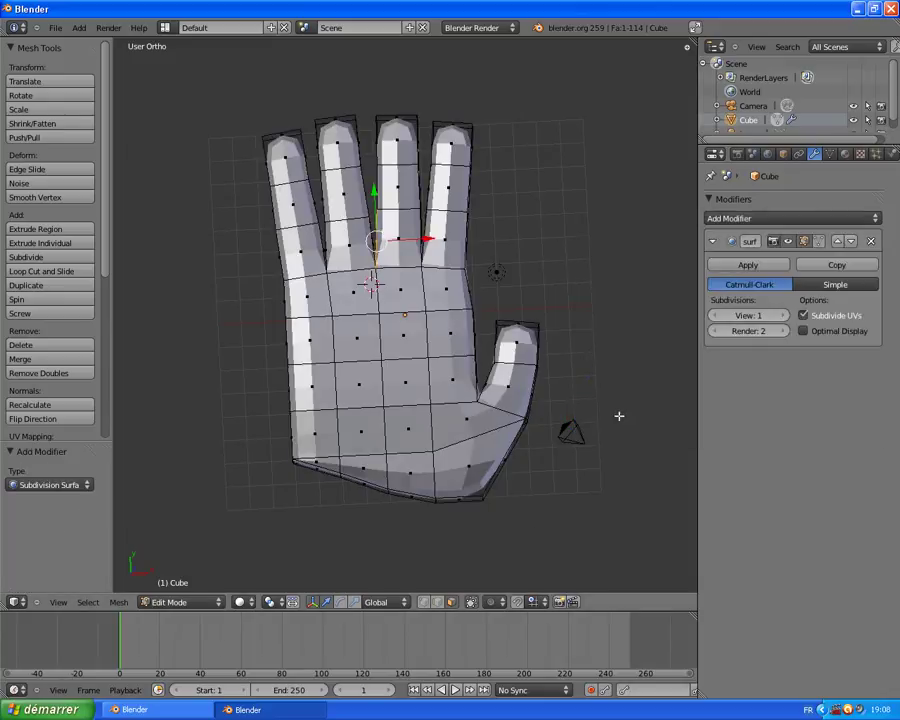
- Set the Subdivision Surface modifier to 6 render subdivisions and 4 view subdivisions
click(782, 331)
click(782, 331)
click(783, 332)
click(783, 332)
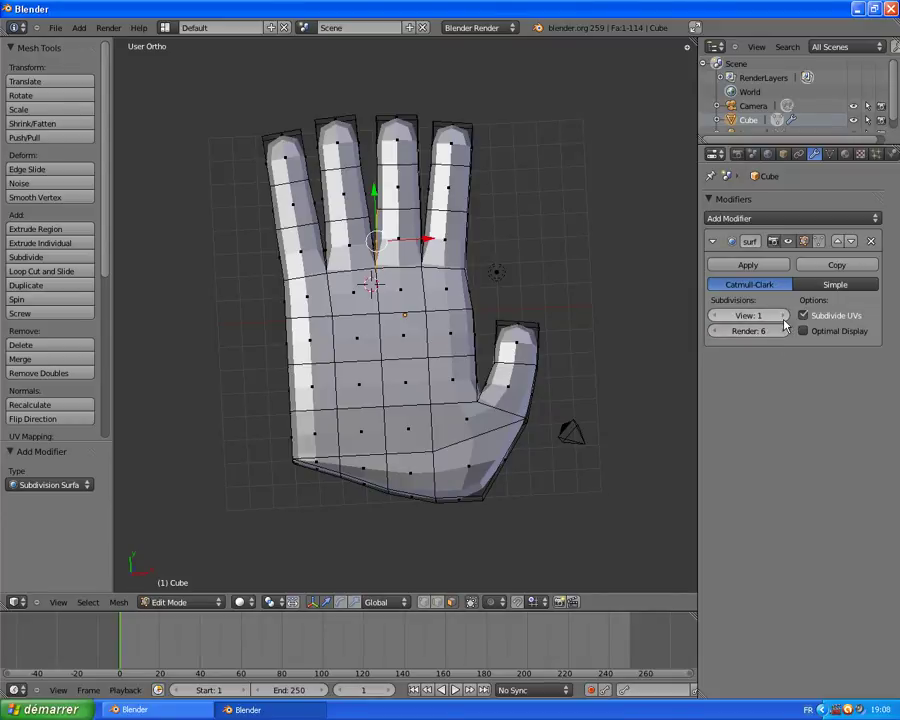
click(785, 316)
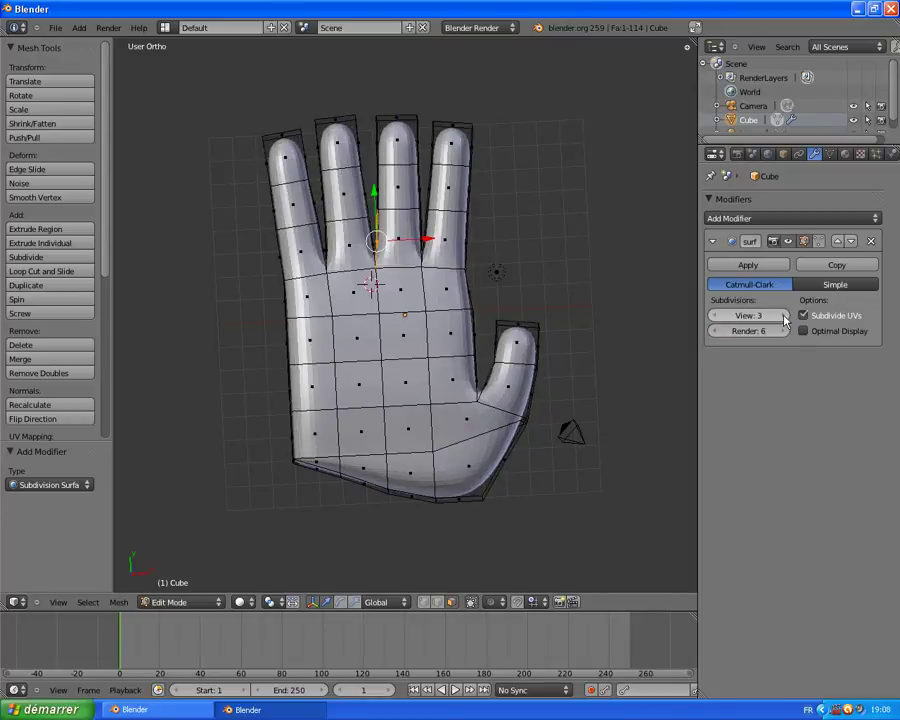
click(785, 316)
click(785, 316)
- Lengthen the third finger from +X by moving its tip face about 0.61 units along Y
middle_drag(562, 325, 575, 193)
right_click(491, 133)
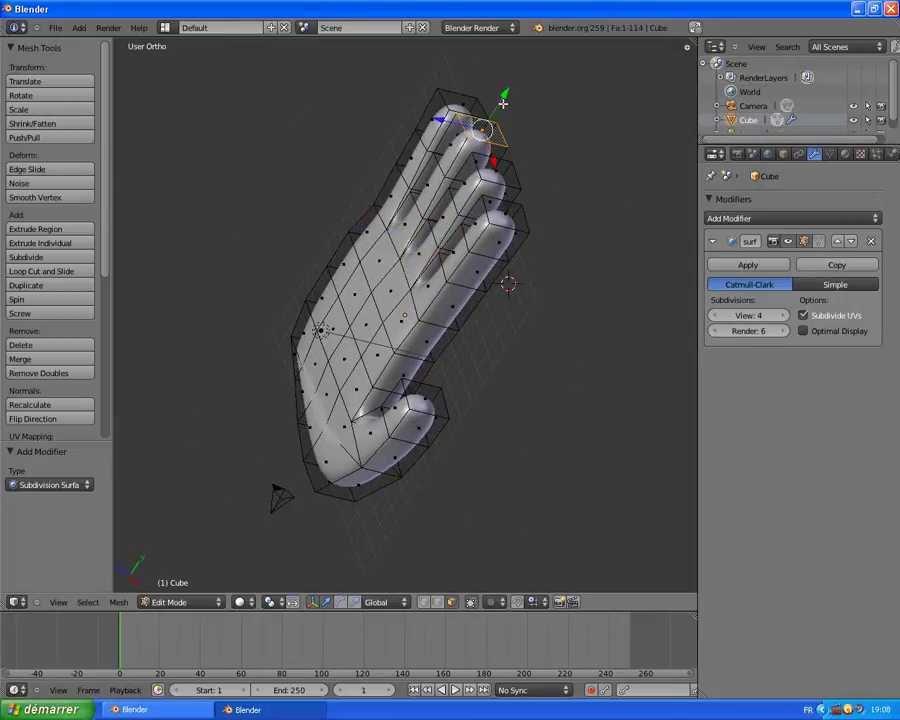
key(g)
key(y)
click(508, 186)
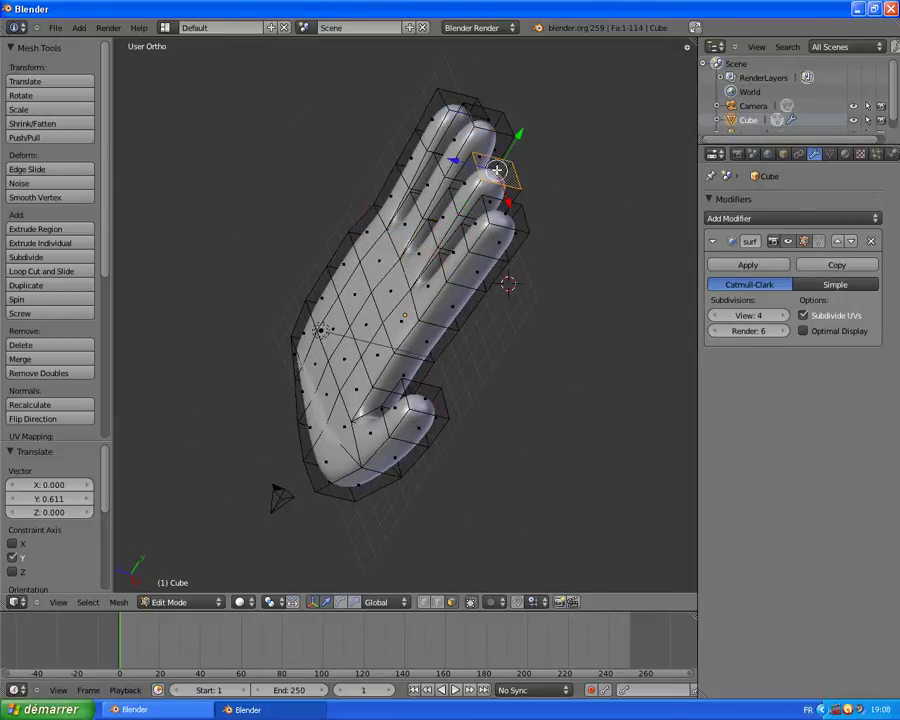
- Lengthen the second finger from +X by moving its tip face about 0.16 units along Y
key(g)
key(y)
click(532, 257)
middle_drag(532, 257, 498, 412)
middle_drag(548, 358, 507, 357)
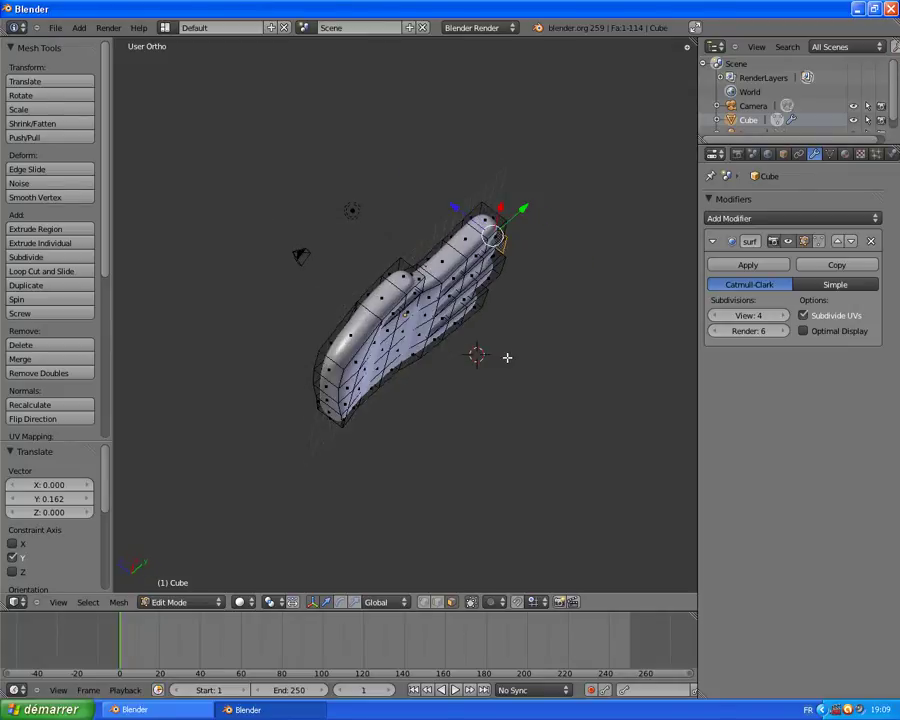
middle_drag(588, 293, 518, 334)
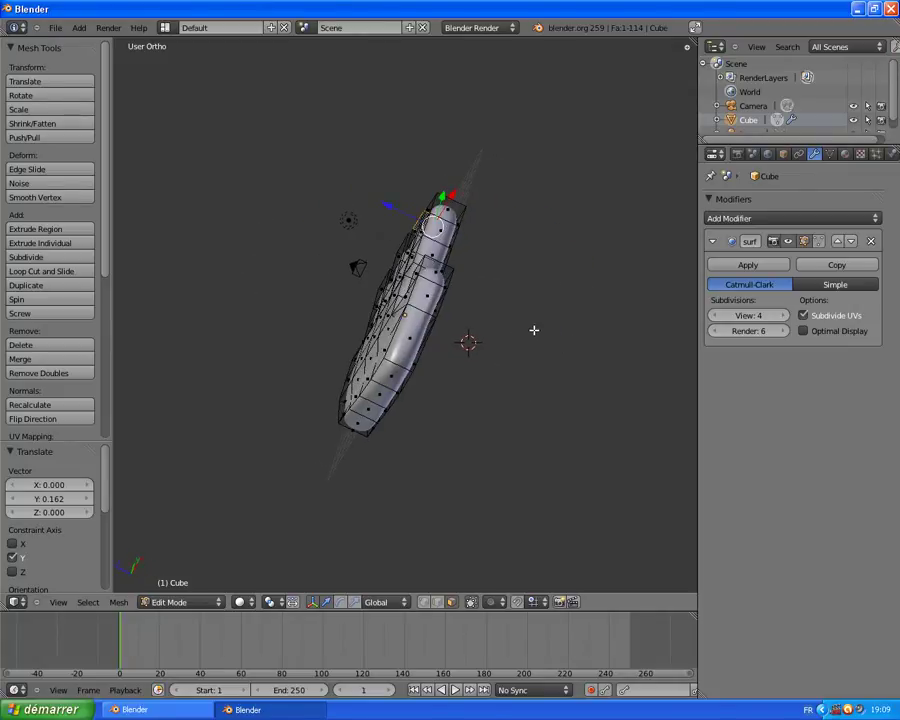